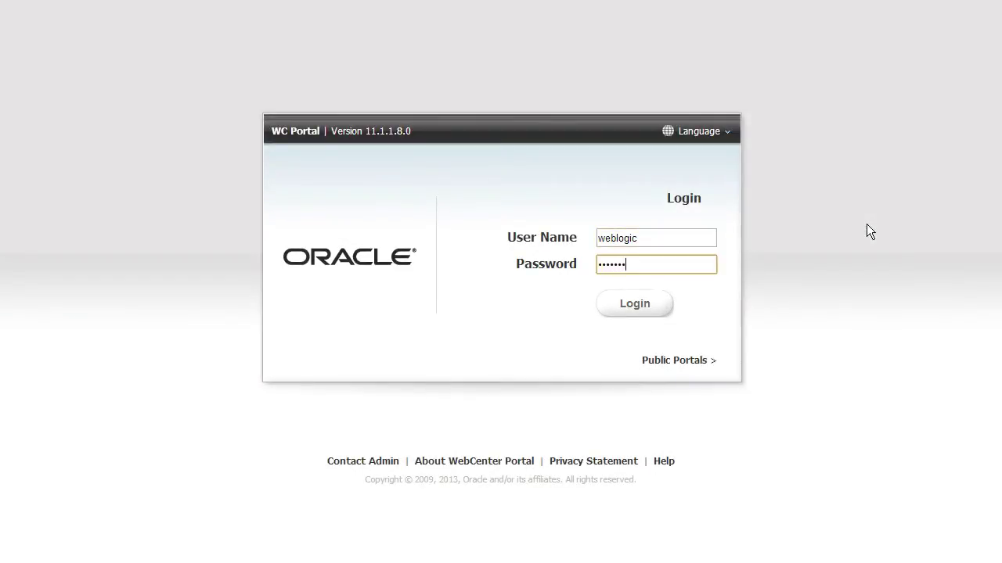
Step: Submit the administrator user name and password to sign in to WebCenter Portal
{"action": "key", "text": "Return"}
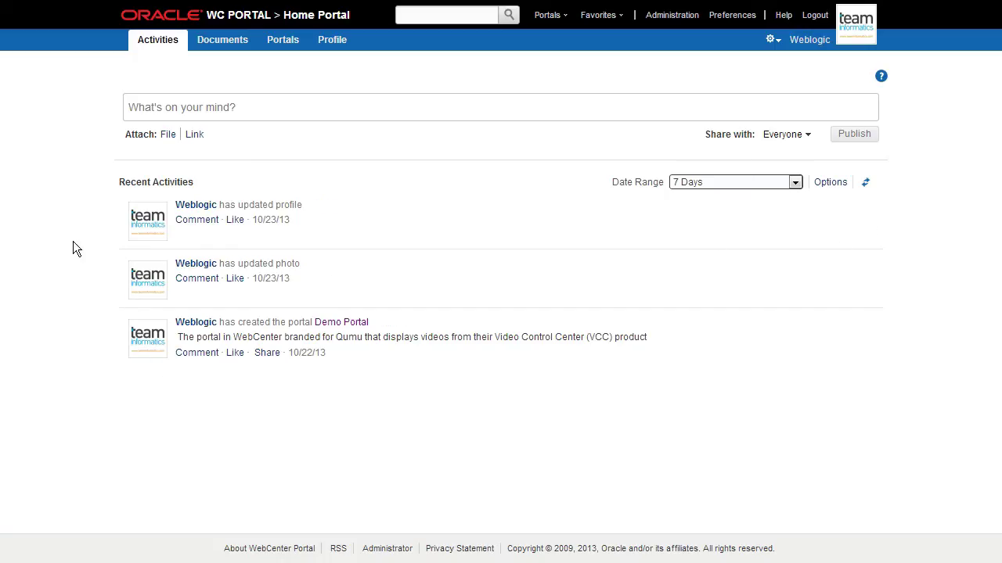
Step: Look through the Documents and Portals tabs, then open the administrator's Profile
{"action": "left_click", "coordinate": [223, 39]}
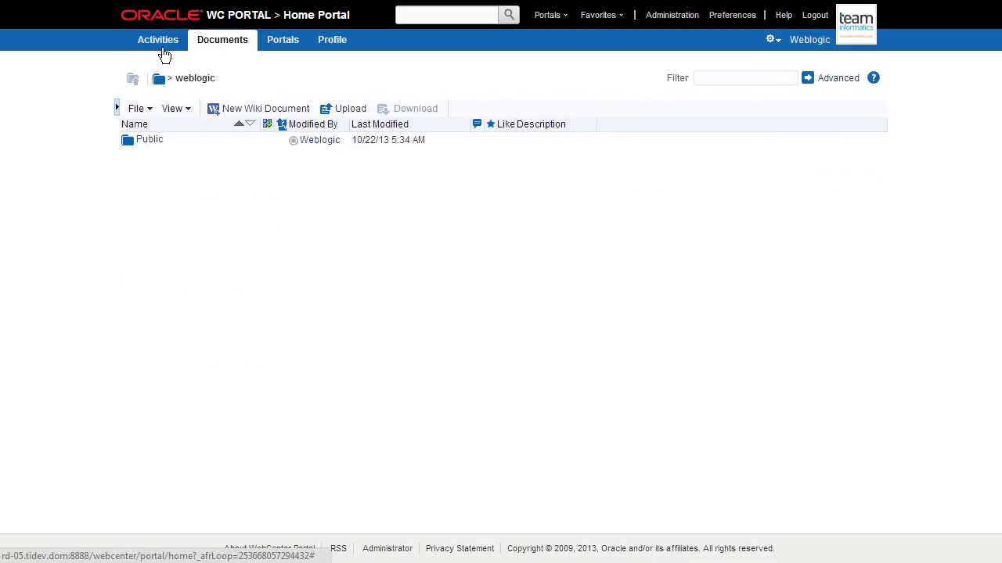
{"action": "left_click", "coordinate": [282, 50]}
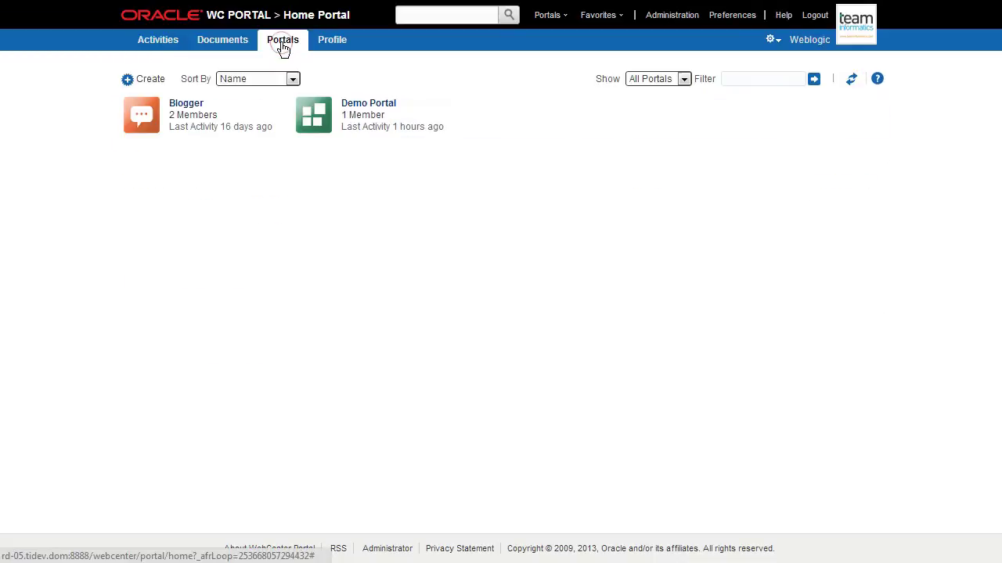
{"action": "left_click", "coordinate": [333, 47]}
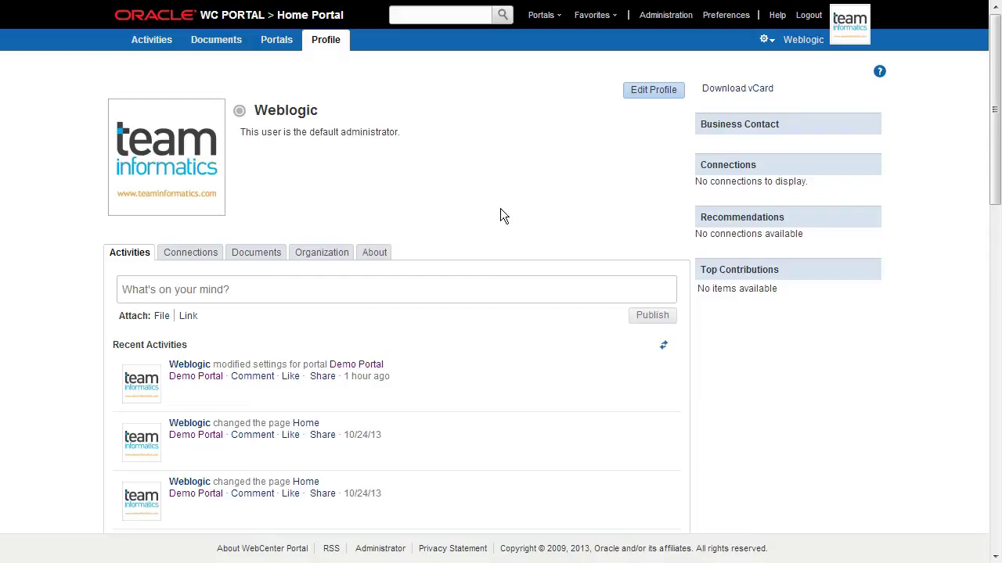
Step: Open the Create Page dialog from the page actions menu and cancel it without creating a page
{"action": "left_click", "coordinate": [767, 41]}
{"action": "mouse_move", "coordinate": [790, 54]}
{"action": "left_click", "coordinate": [896, 53]}
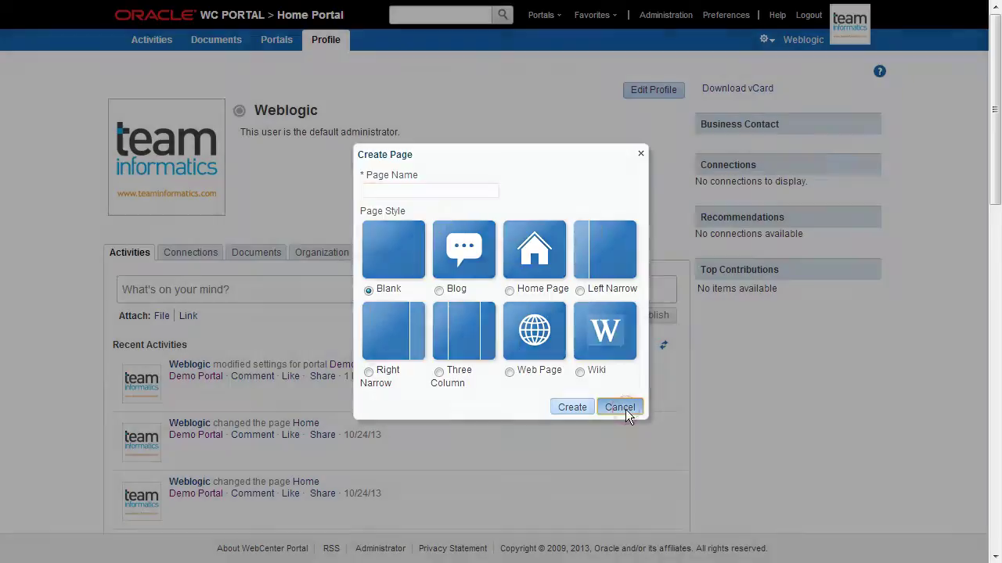
{"action": "left_click", "coordinate": [622, 408]}
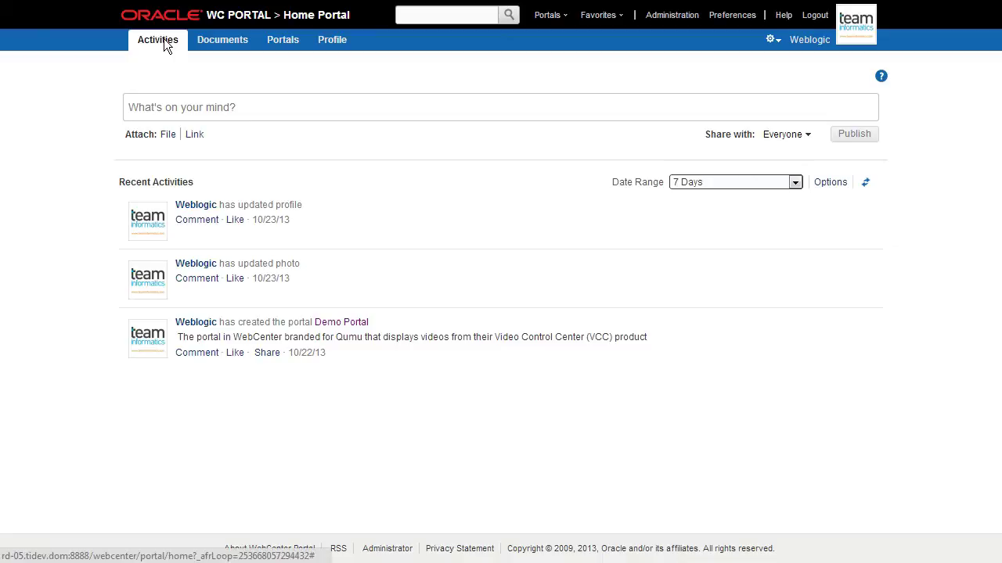
Step: From Portals > Create a Portal, review the templates and choose the basic Portal template
{"action": "left_click", "coordinate": [549, 15]}
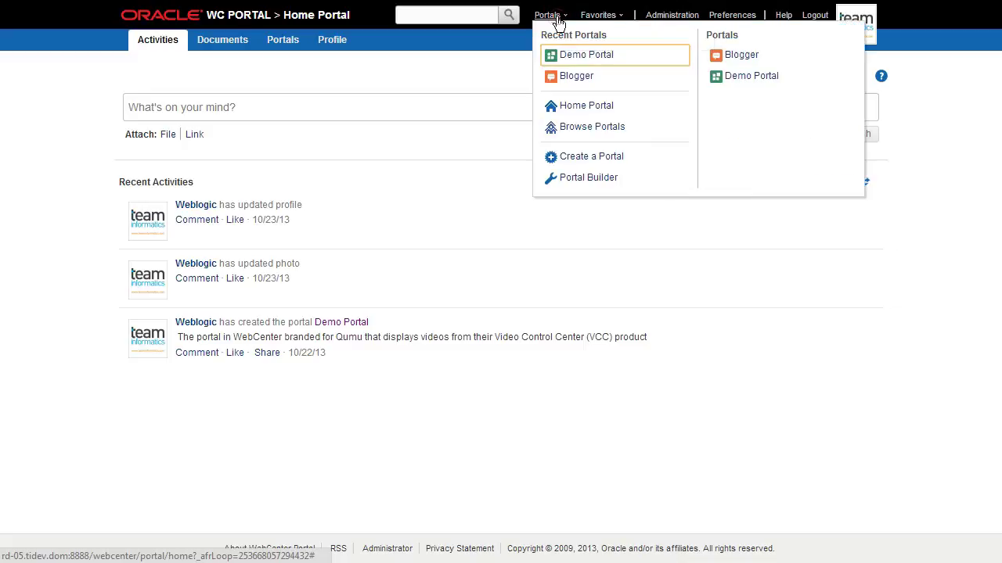
{"action": "left_click", "coordinate": [572, 159]}
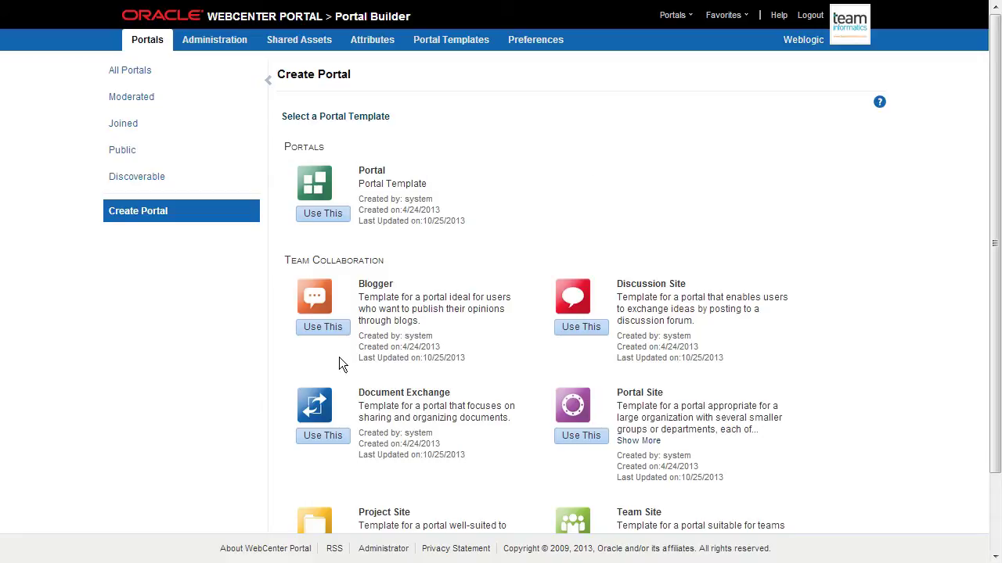
{"action": "scroll", "coordinate": [781, 438], "scroll_direction": "down", "scroll_amount": 2}
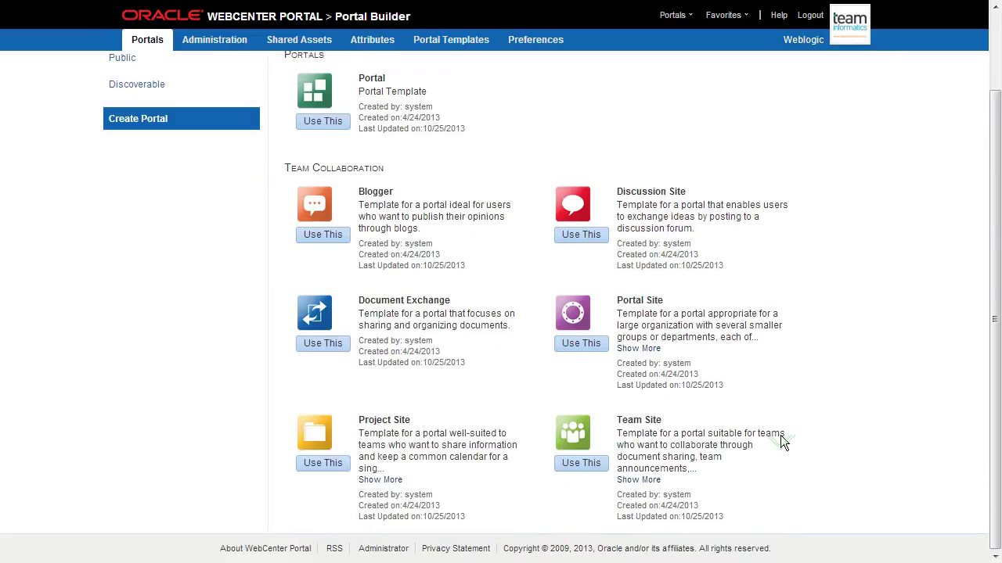
{"action": "scroll", "coordinate": [781, 436], "scroll_direction": "up", "scroll_amount": 1}
{"action": "scroll", "coordinate": [781, 438], "scroll_direction": "up", "scroll_amount": 1}
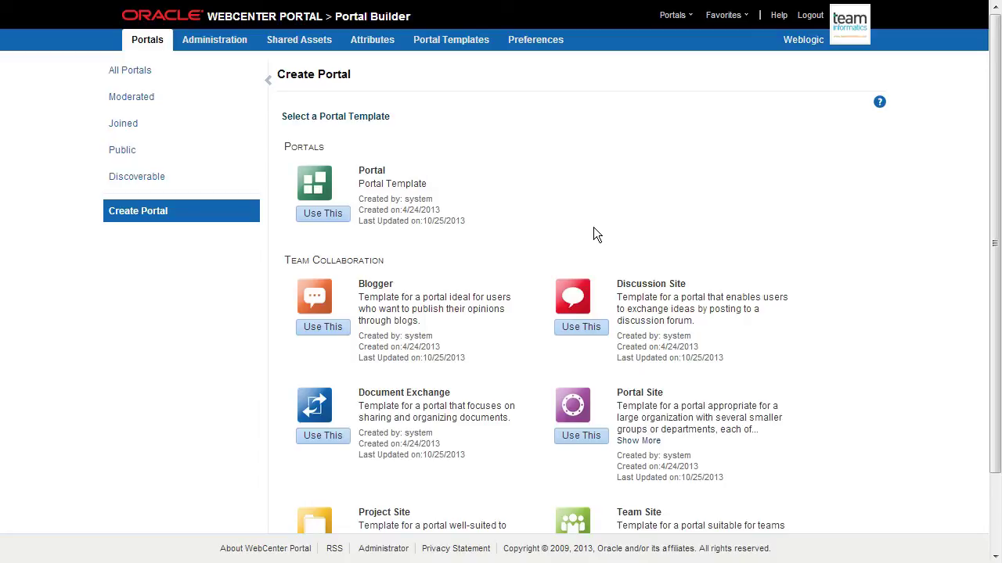
{"action": "left_click", "coordinate": [309, 216]}
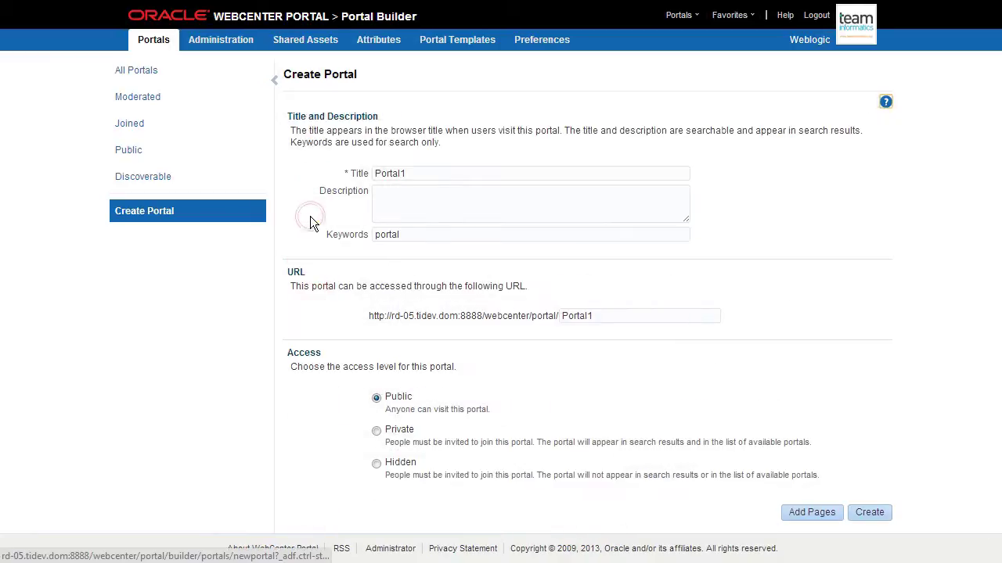
Step: Enter title 'TEAM Informatics Soccer', keyword 'soccer' and portal URL TISoccer
{"action": "double_click", "coordinate": [407, 172]}
{"action": "type", "text": "TEAM Info"}
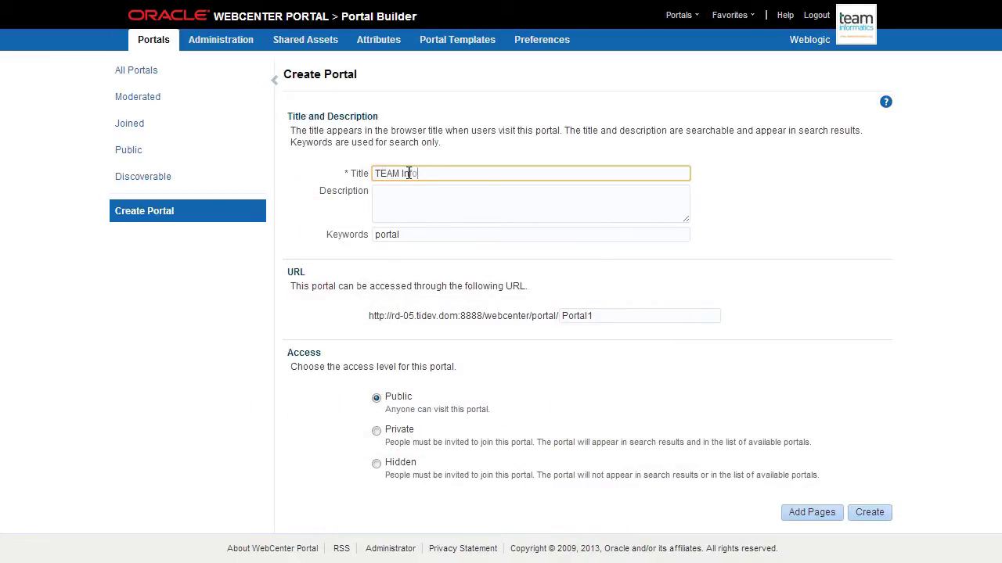
{"action": "type", "text": "rmatics Soccer"}
{"action": "key", "text": "Tab"}
{"action": "key", "text": "Tab"}
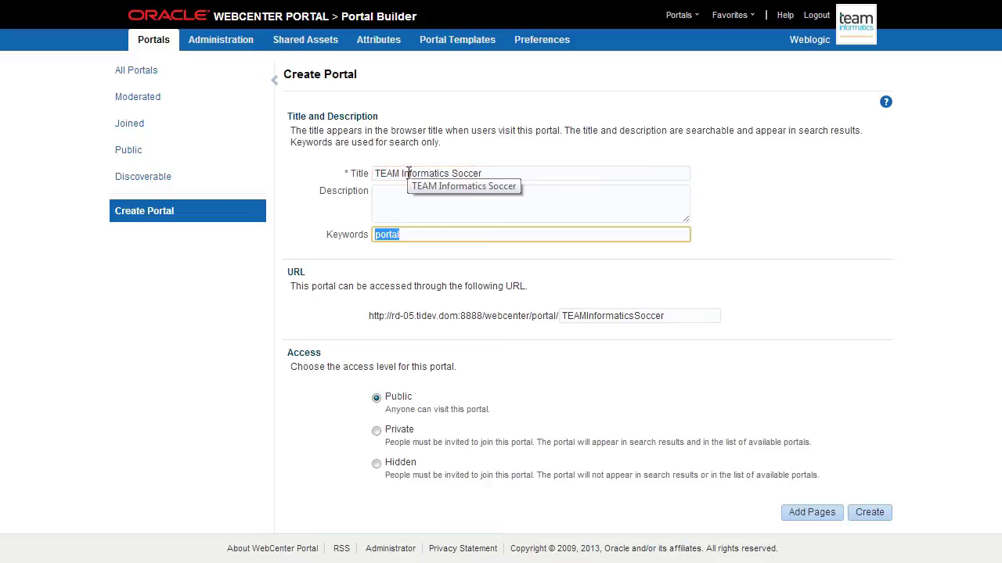
{"action": "type", "text": "soccer"}
{"action": "key", "text": "Tab"}
{"action": "type", "text": "TISoccer"}
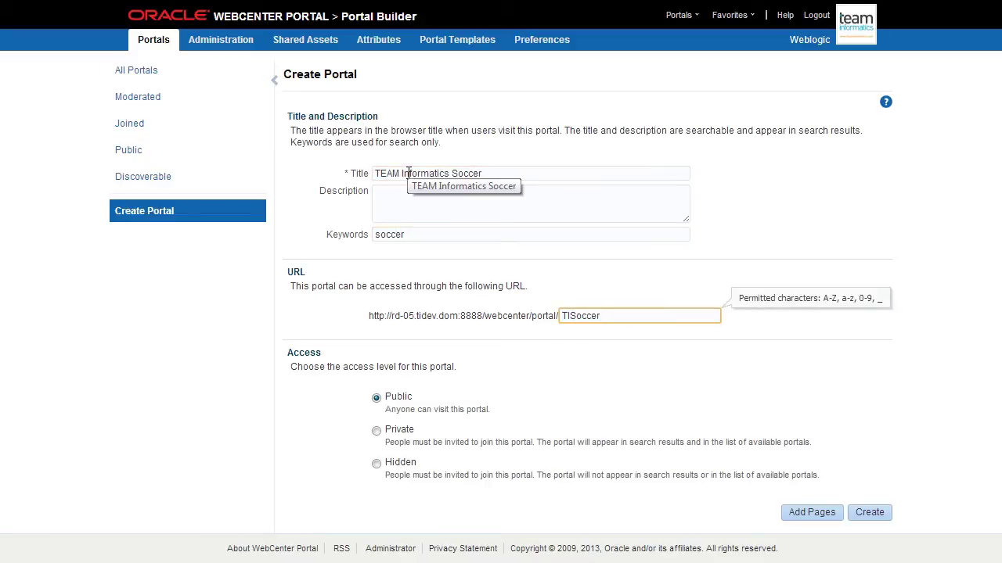
Step: Add pages The Roster, Announcements, Team Talk and Our Record, then create the portal
{"action": "left_click", "coordinate": [808, 512]}
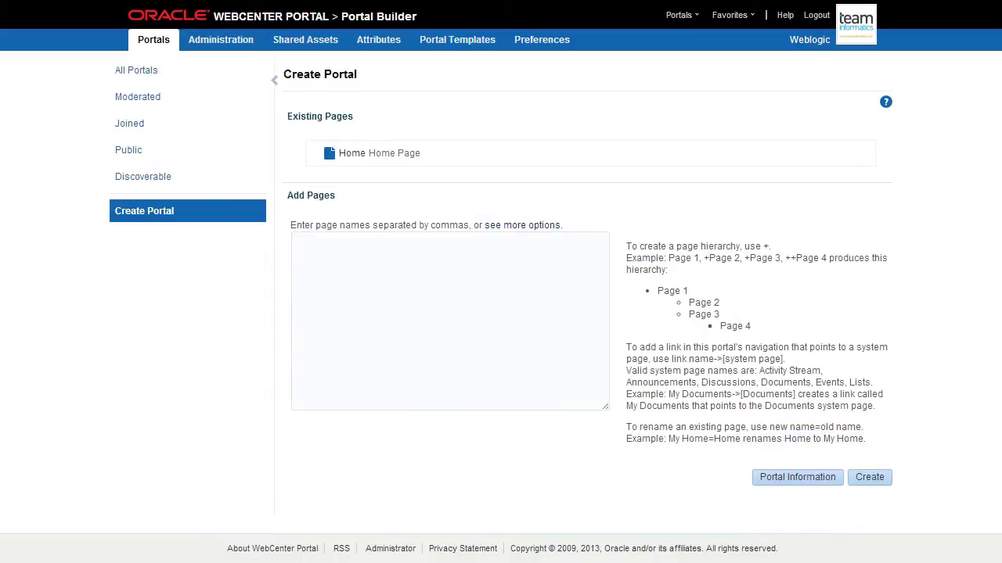
{"action": "left_click", "coordinate": [343, 304]}
{"action": "type", "text": "The Roster"}
{"action": "key", "text": "Return"}
{"action": "type", "text": "Anno"}
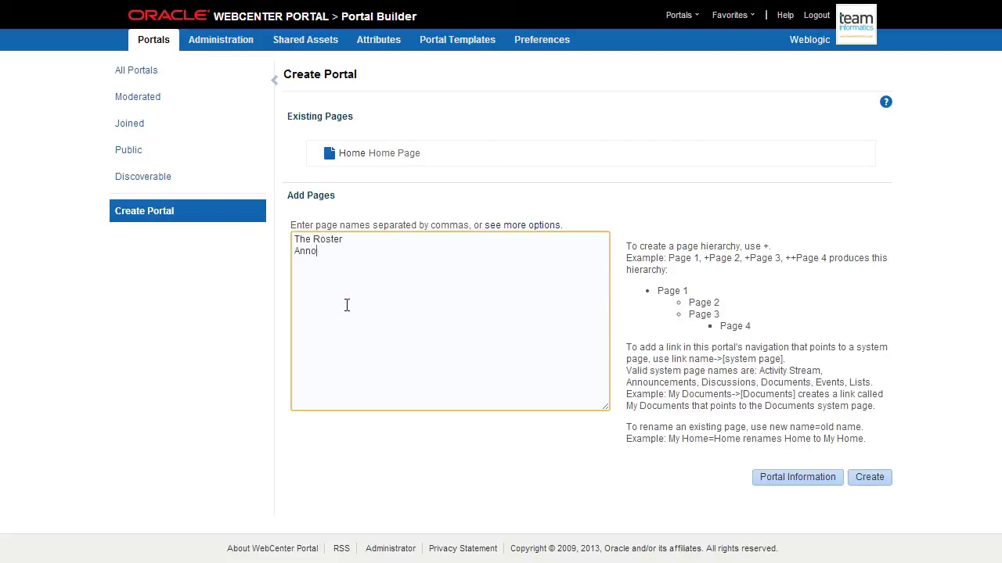
{"action": "type", "text": "uncements->[Announcements] "}
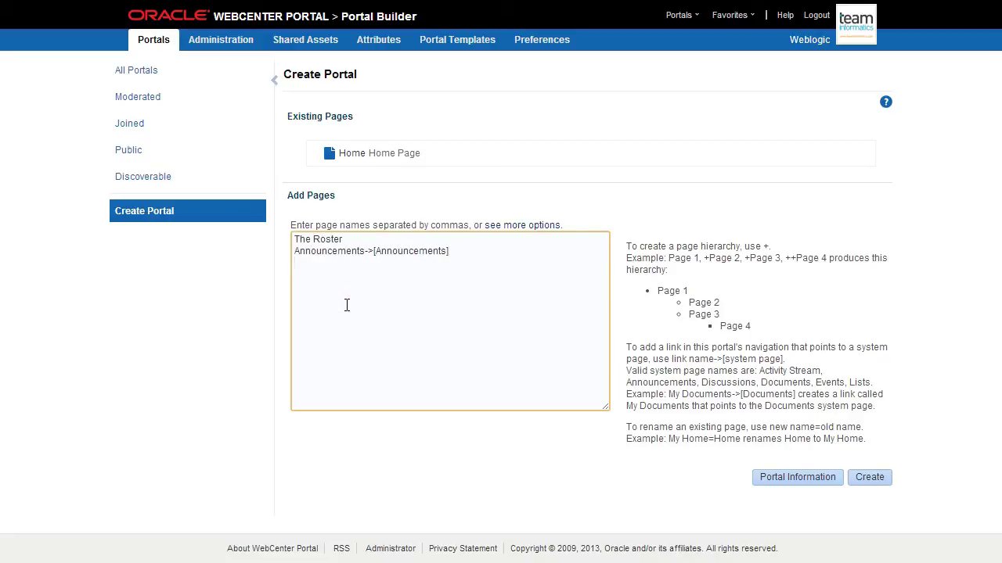
{"action": "type", "text": "Team Talk->[Discussions] "}
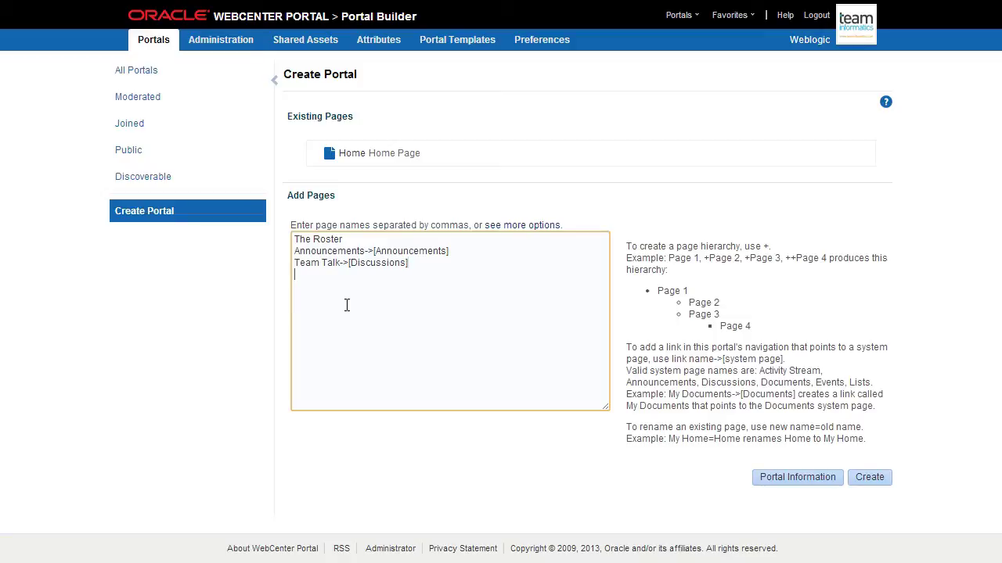
{"action": "type", "text": "Our Record"}
{"action": "left_click", "coordinate": [870, 481]}
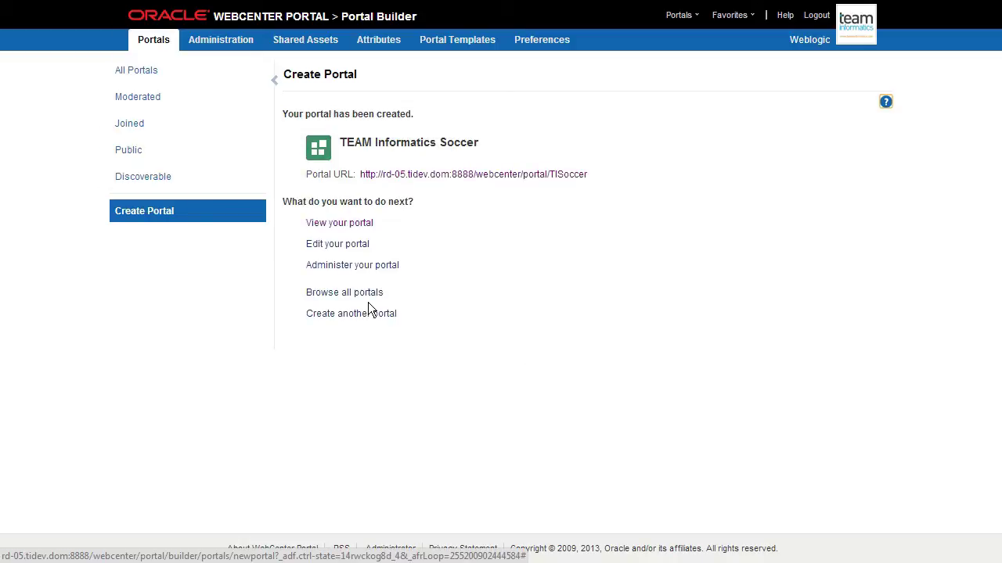
Step: Open the new portal and apply the Fusion Side Navigation page template in its settings
{"action": "left_click", "coordinate": [357, 224]}
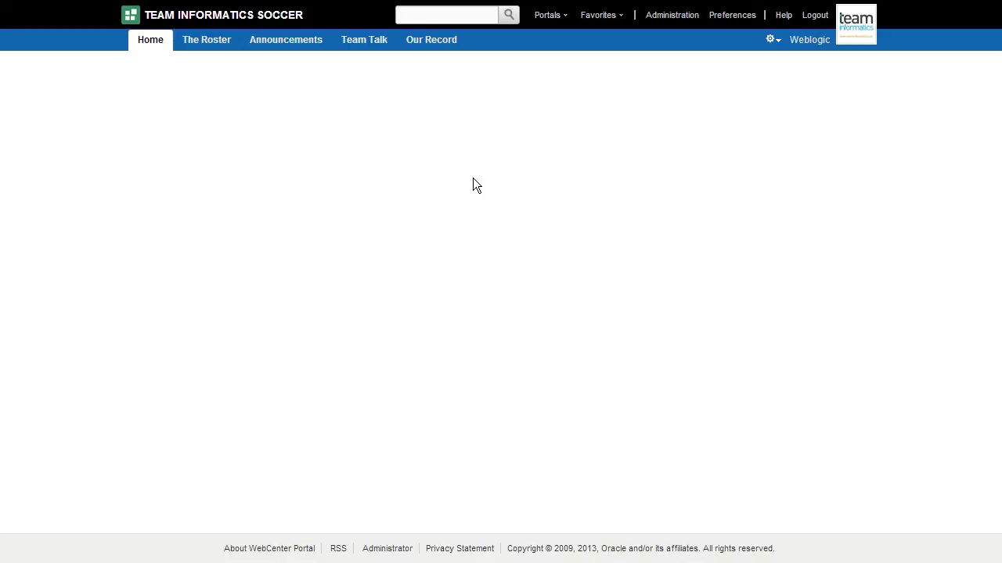
{"action": "left_click", "coordinate": [775, 40]}
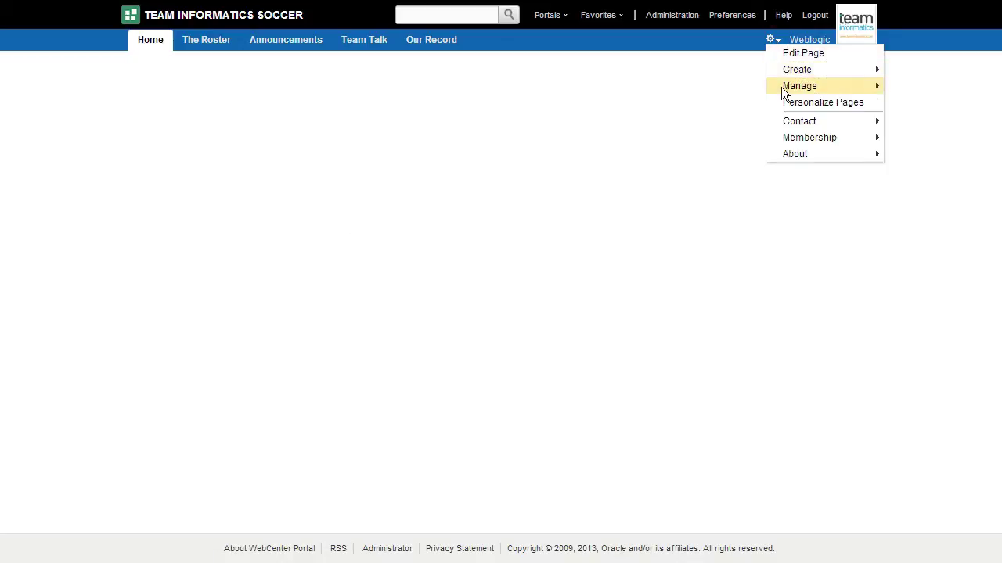
{"action": "mouse_move", "coordinate": [787, 84]}
{"action": "left_click", "coordinate": [919, 188]}
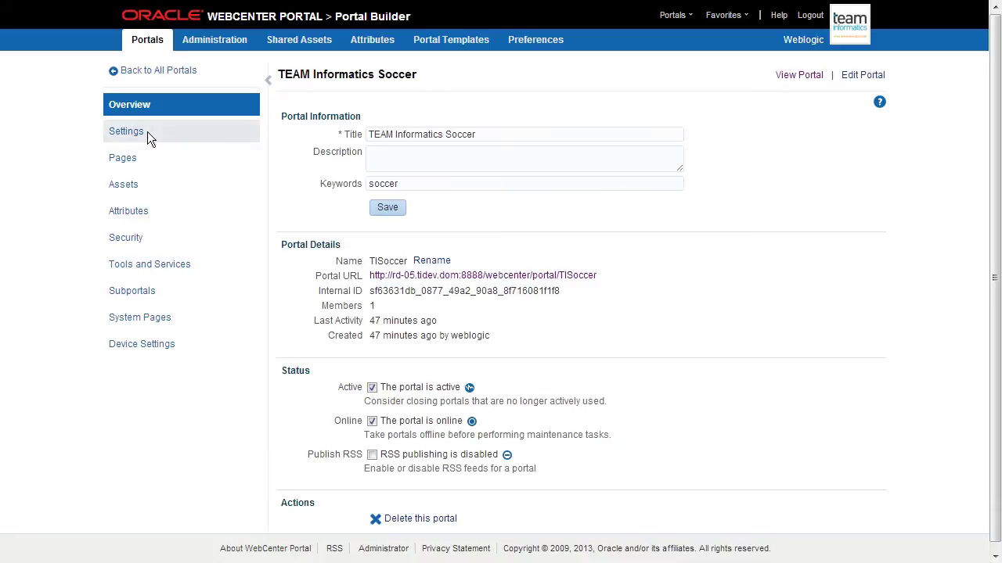
{"action": "left_click", "coordinate": [148, 131]}
{"action": "left_click", "coordinate": [485, 135]}
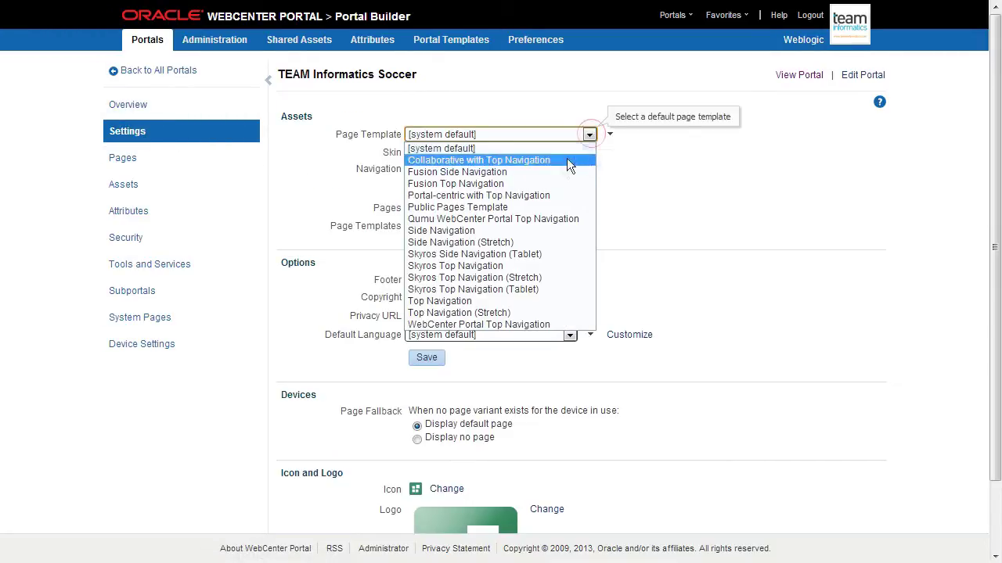
{"action": "left_click", "coordinate": [551, 172]}
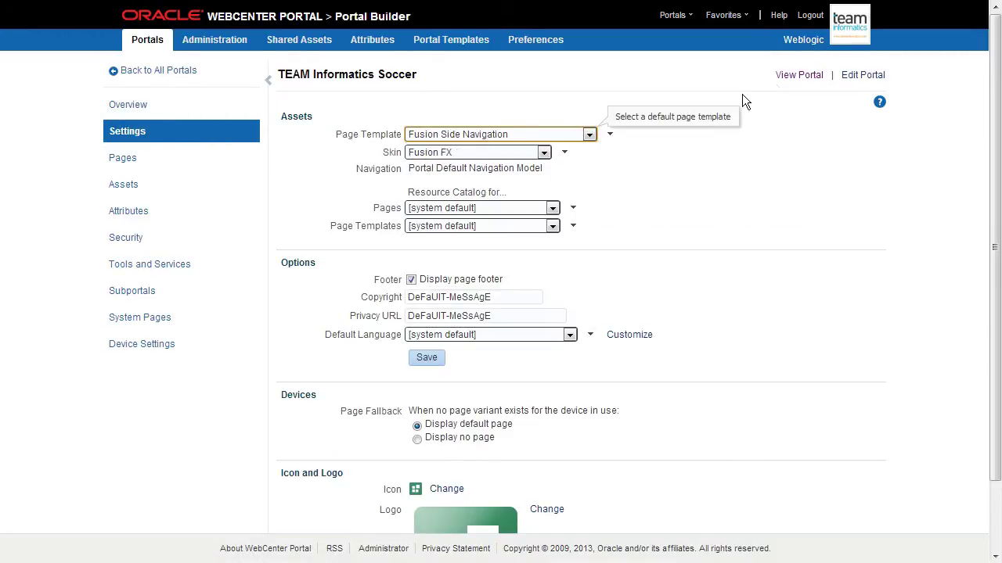
{"action": "left_click", "coordinate": [792, 75]}
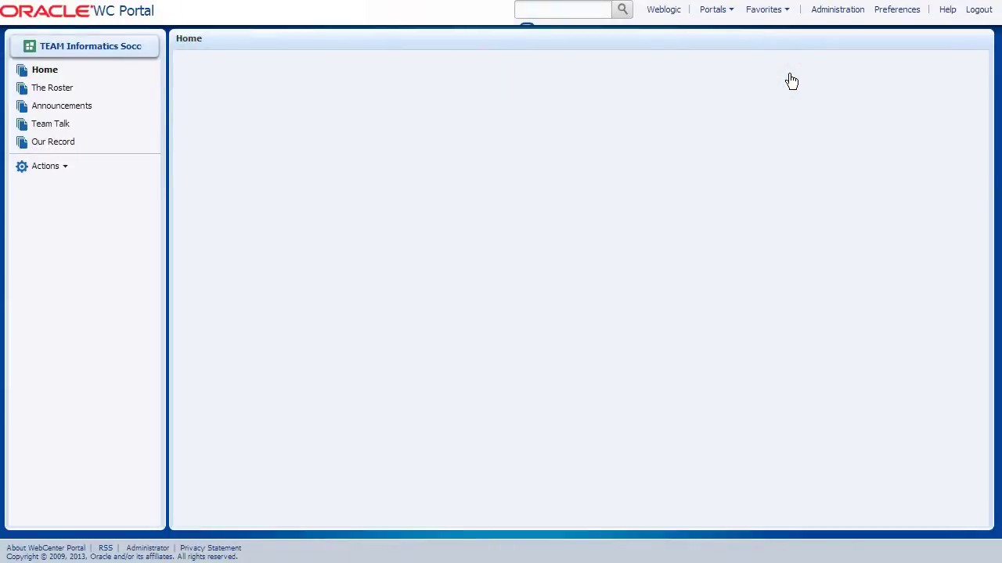
Step: Switch the portal's page template to Side Navigation and view the result
{"action": "left_click", "coordinate": [47, 165]}
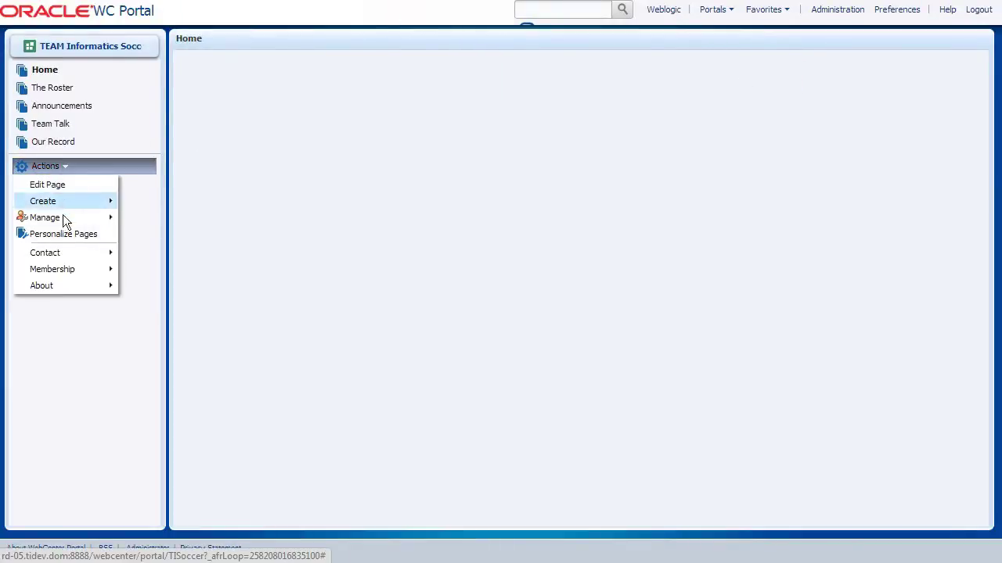
{"action": "mouse_move", "coordinate": [62, 218]}
{"action": "left_click", "coordinate": [145, 321]}
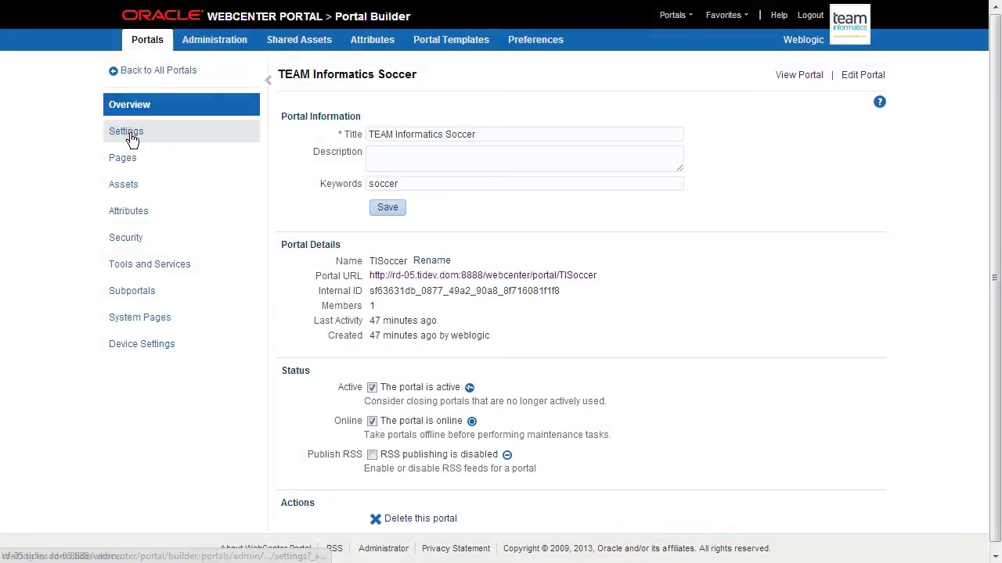
{"action": "left_click", "coordinate": [129, 133]}
{"action": "left_click", "coordinate": [519, 134]}
{"action": "left_click", "coordinate": [531, 224]}
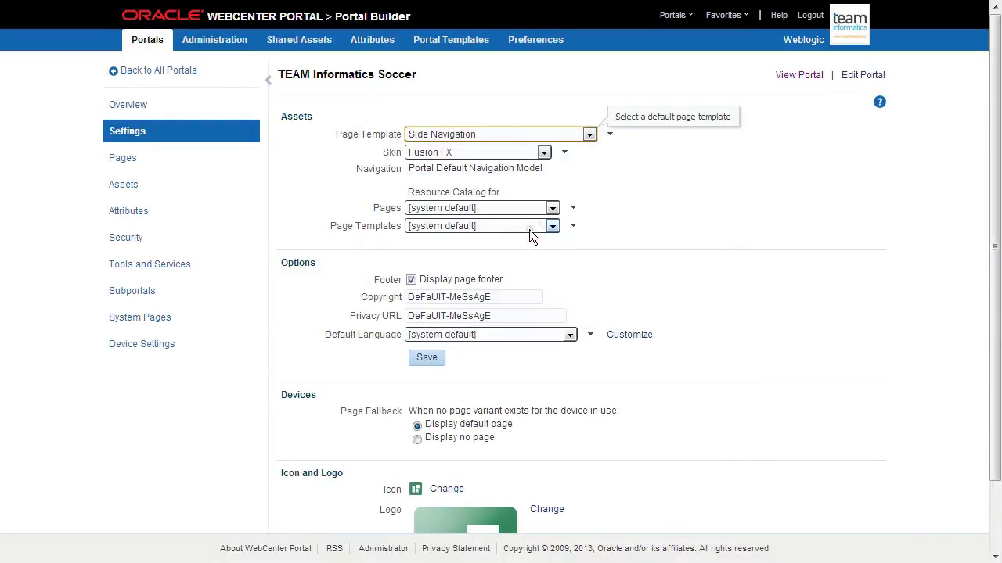
{"action": "left_click", "coordinate": [795, 76]}
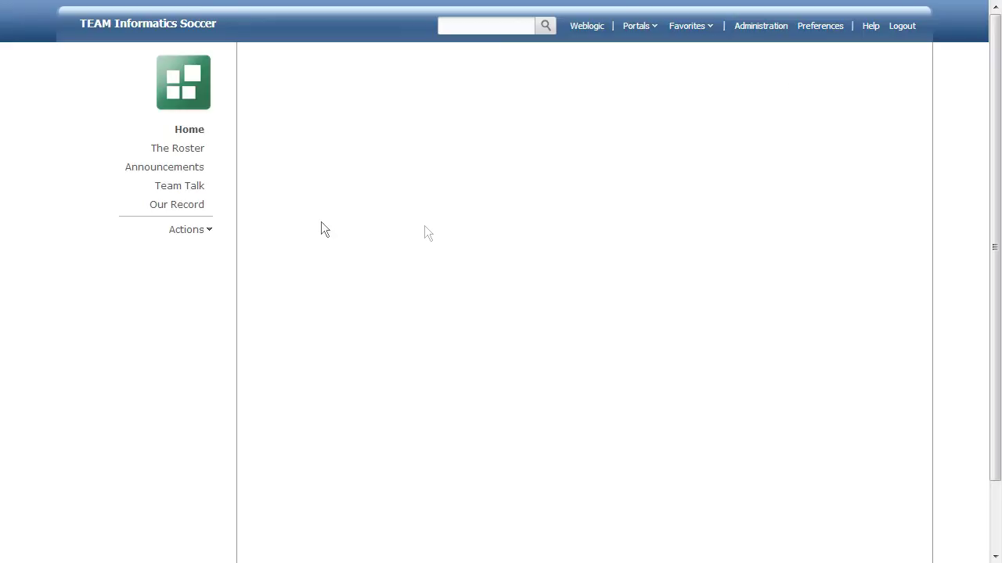
Step: In the portal's Pages settings, create a new link page targeting the Events page
{"action": "left_click", "coordinate": [209, 232]}
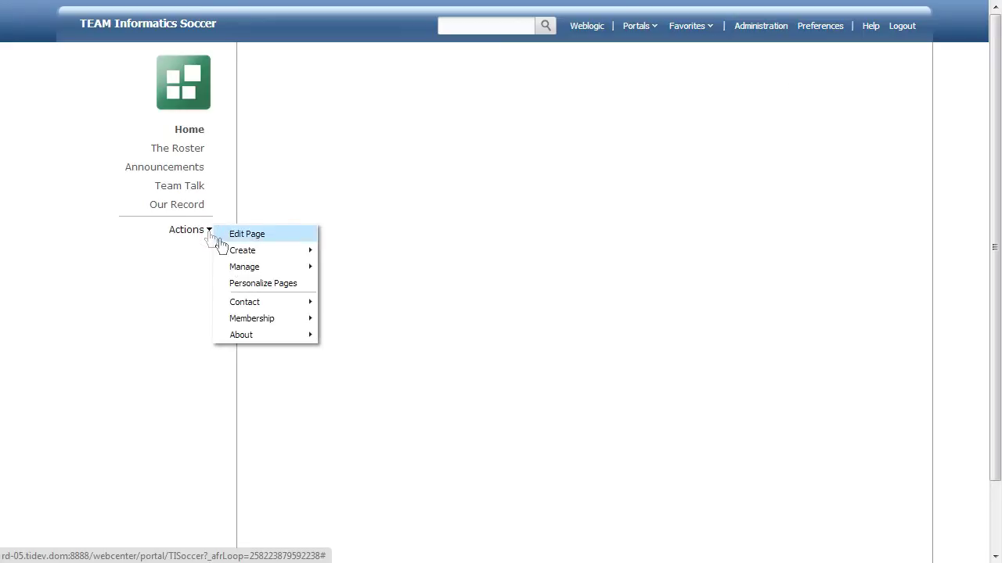
{"action": "mouse_move", "coordinate": [239, 267]}
{"action": "left_click", "coordinate": [344, 367]}
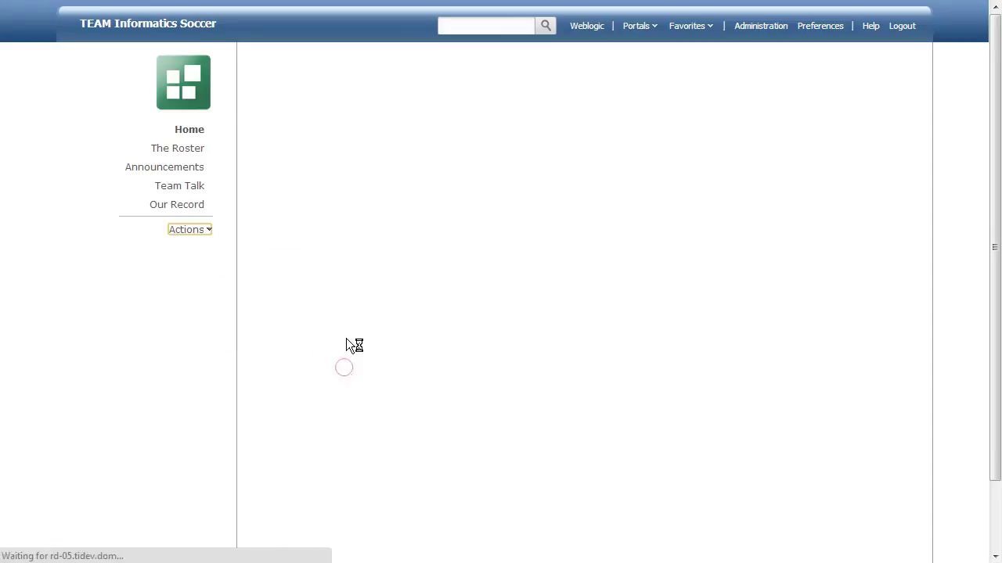
{"action": "left_click", "coordinate": [117, 164]}
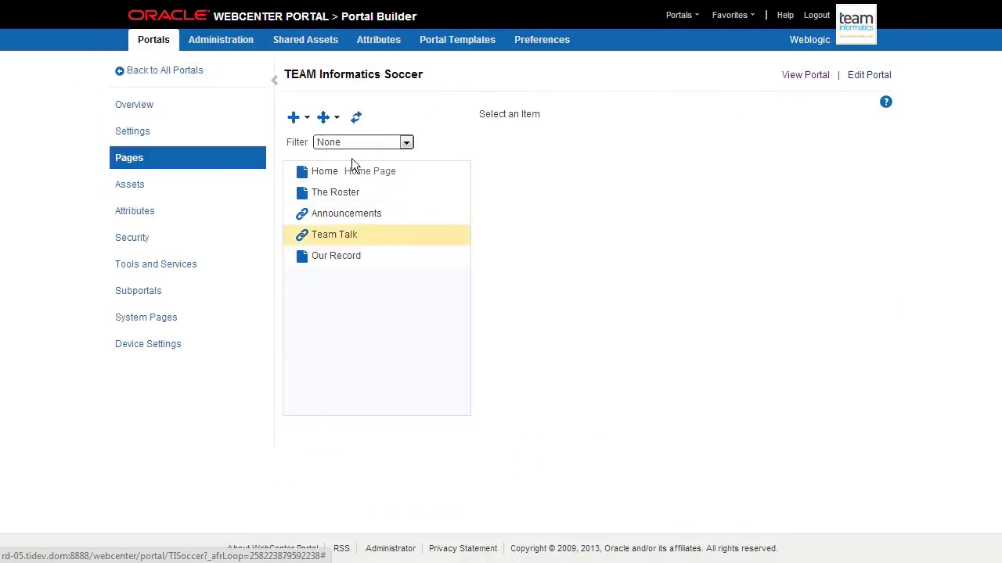
{"action": "left_click", "coordinate": [300, 116]}
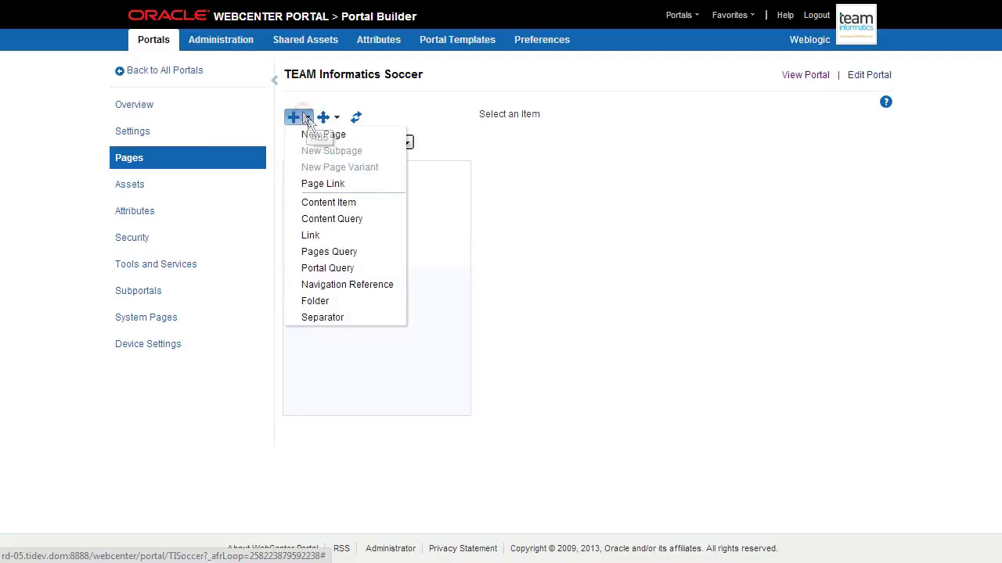
{"action": "left_click", "coordinate": [319, 235]}
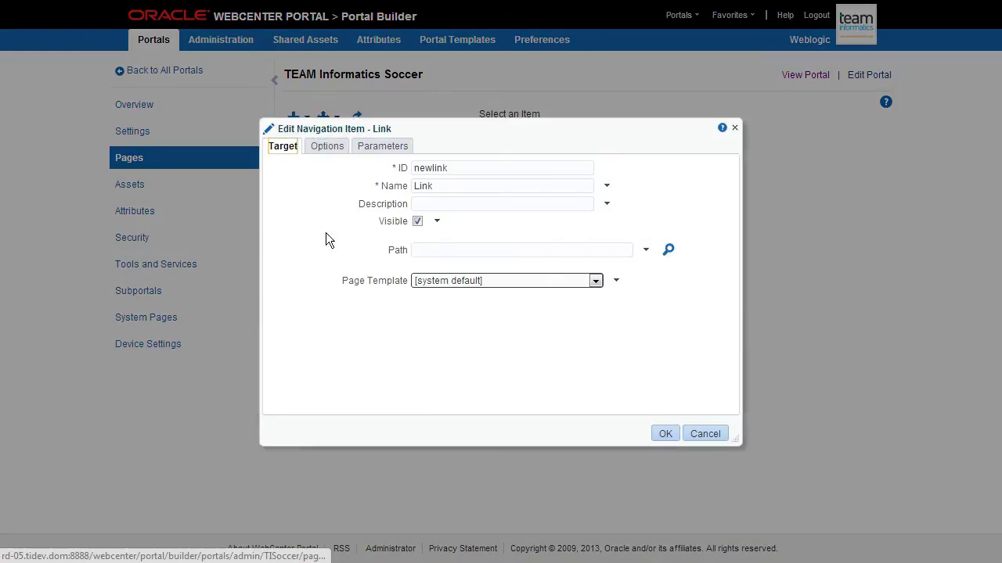
{"action": "left_click", "coordinate": [669, 250]}
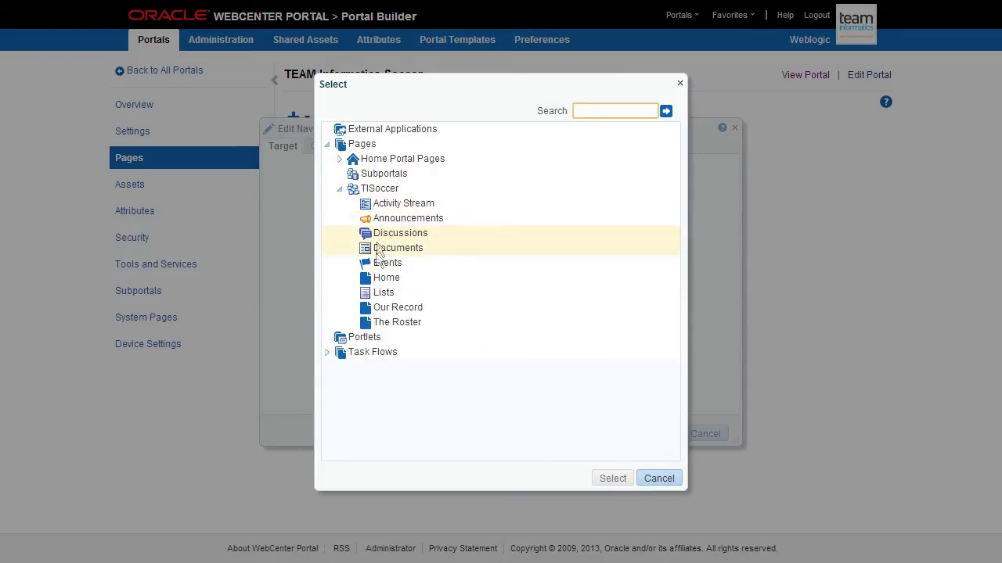
{"action": "left_click", "coordinate": [374, 264]}
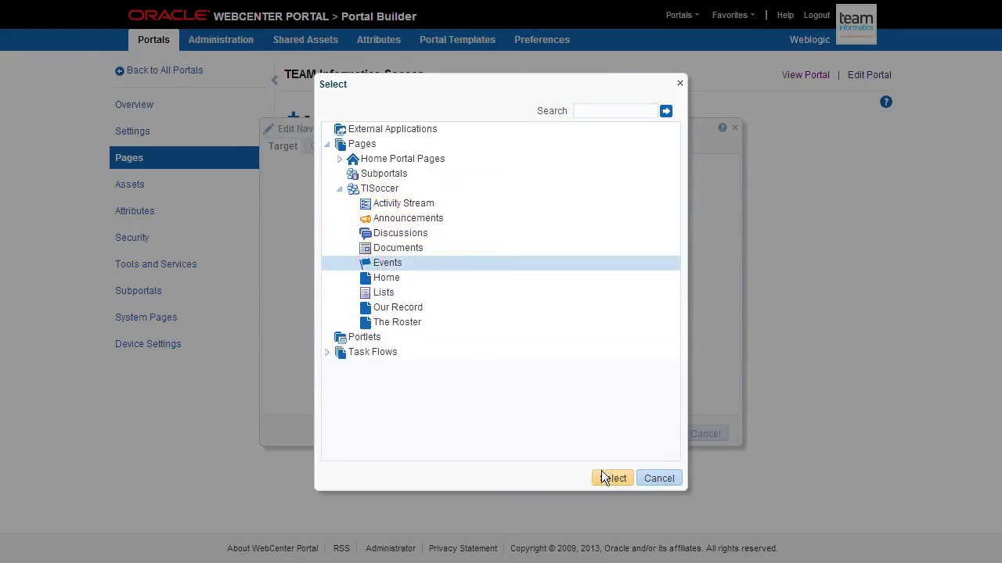
{"action": "left_click", "coordinate": [610, 478]}
Step: Give the link ID 'schedule' and name 'Schedule' and confirm it
{"action": "double_click", "coordinate": [438, 168]}
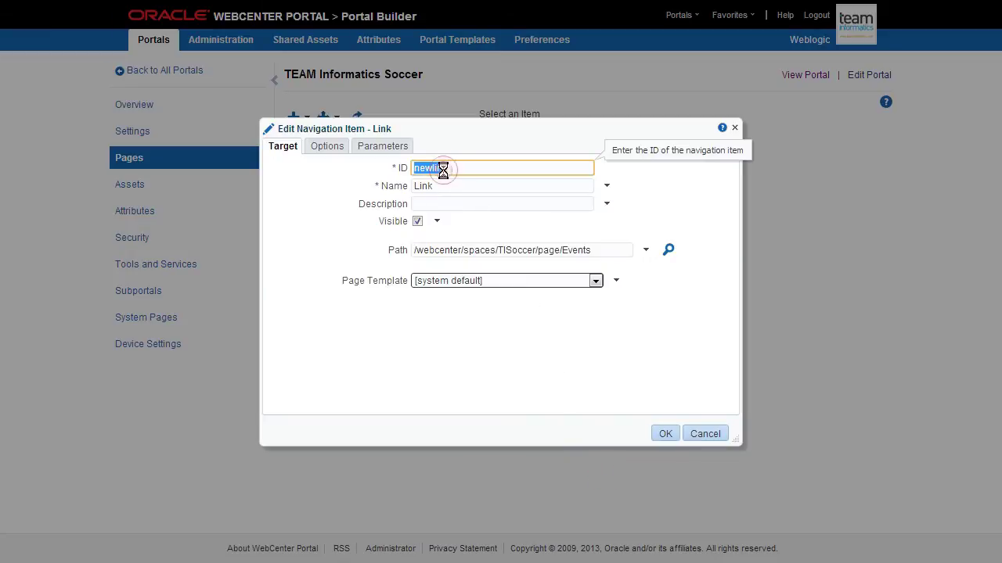
{"action": "type", "text": "schedule"}
{"action": "key", "text": "Tab"}
{"action": "type", "text": "Sched"}
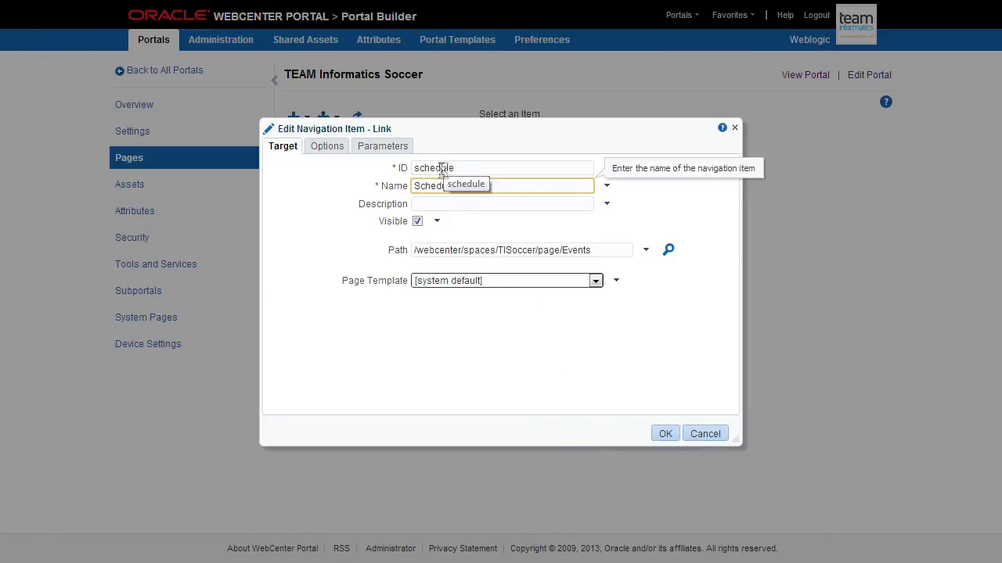
{"action": "type", "text": "ule"}
{"action": "left_click", "coordinate": [671, 433]}
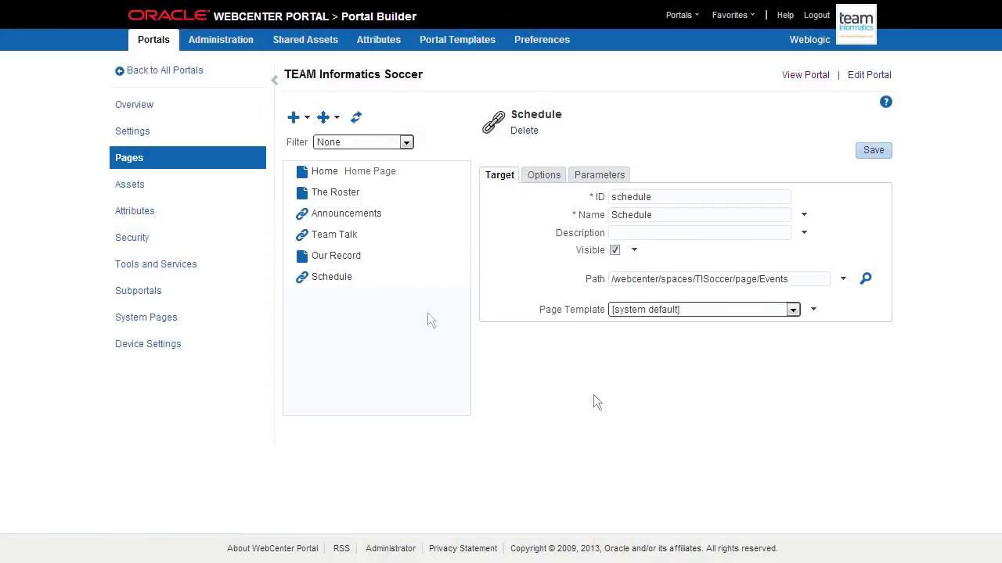
Step: Move Schedule above Our Record, save the navigation, and enable the Events tool
{"action": "left_click", "coordinate": [343, 277]}
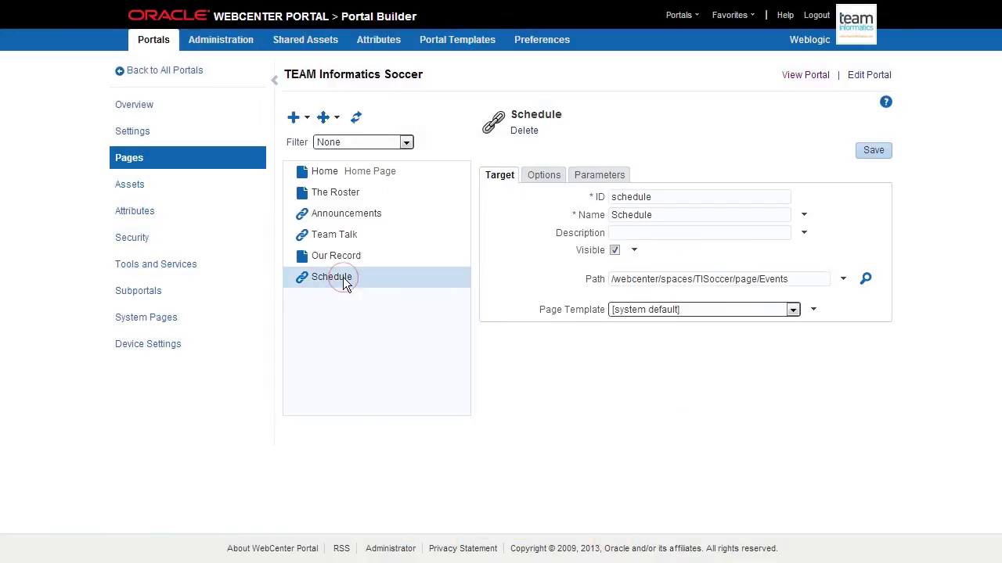
{"action": "left_click", "coordinate": [324, 117]}
{"action": "left_click", "coordinate": [342, 132]}
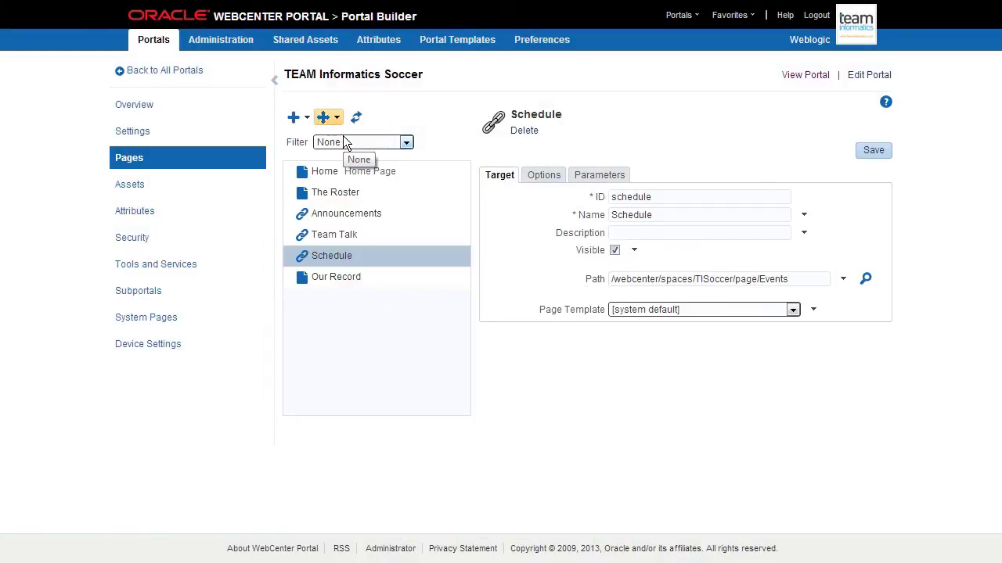
{"action": "left_click", "coordinate": [860, 151]}
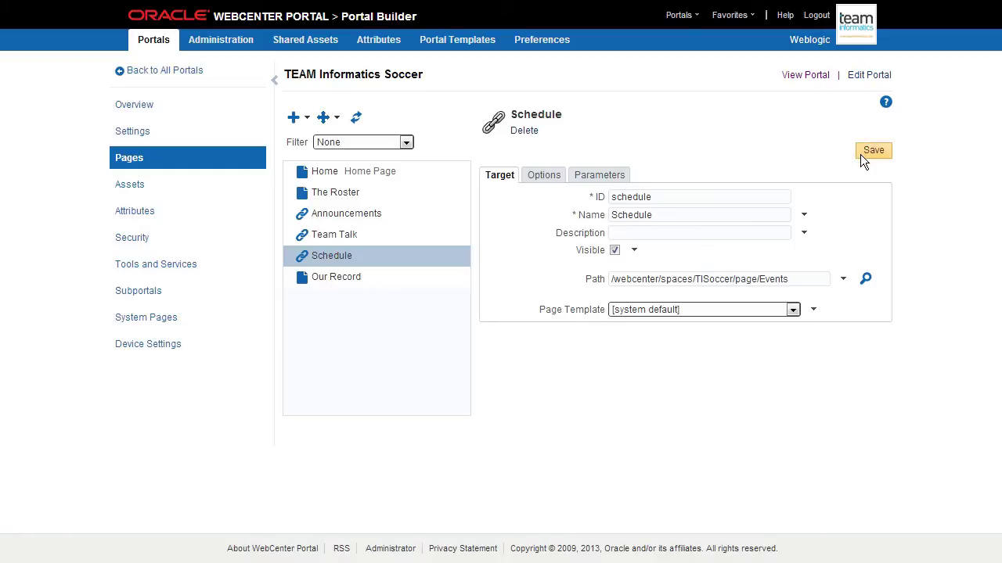
{"action": "left_click", "coordinate": [174, 274]}
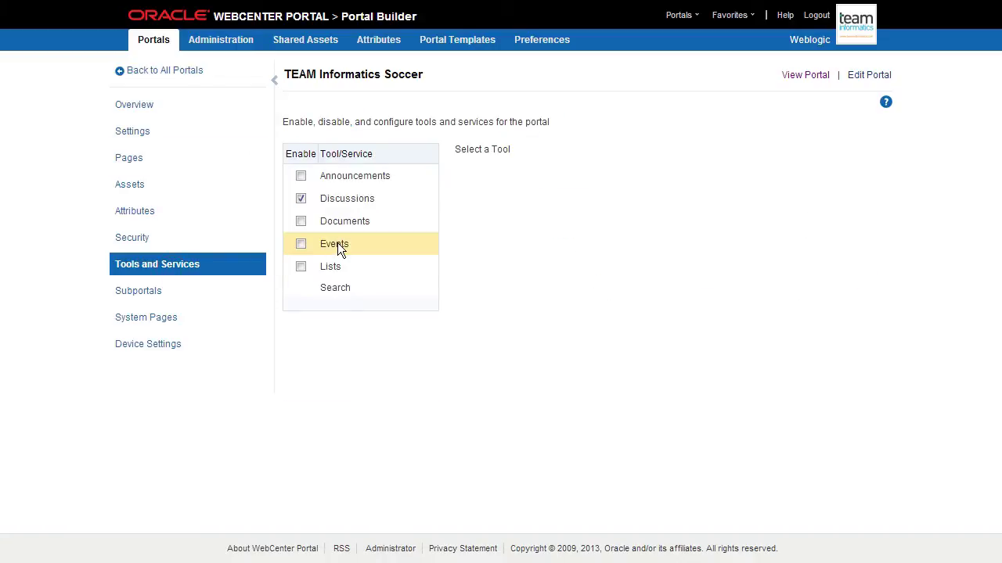
{"action": "left_click", "coordinate": [300, 244]}
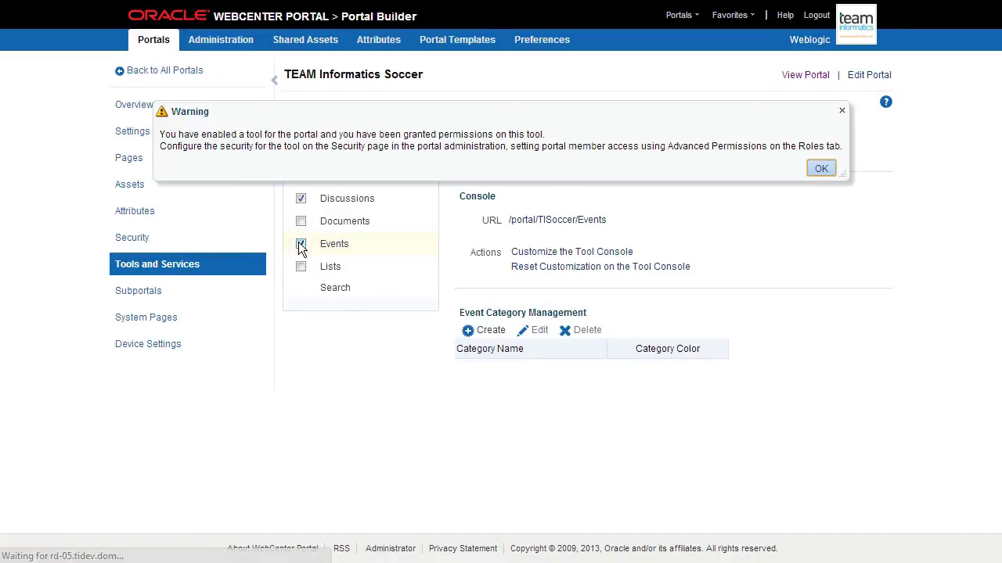
Step: Dismiss the permissions warning and create the Game (Home) event category in teal
{"action": "left_click", "coordinate": [820, 170]}
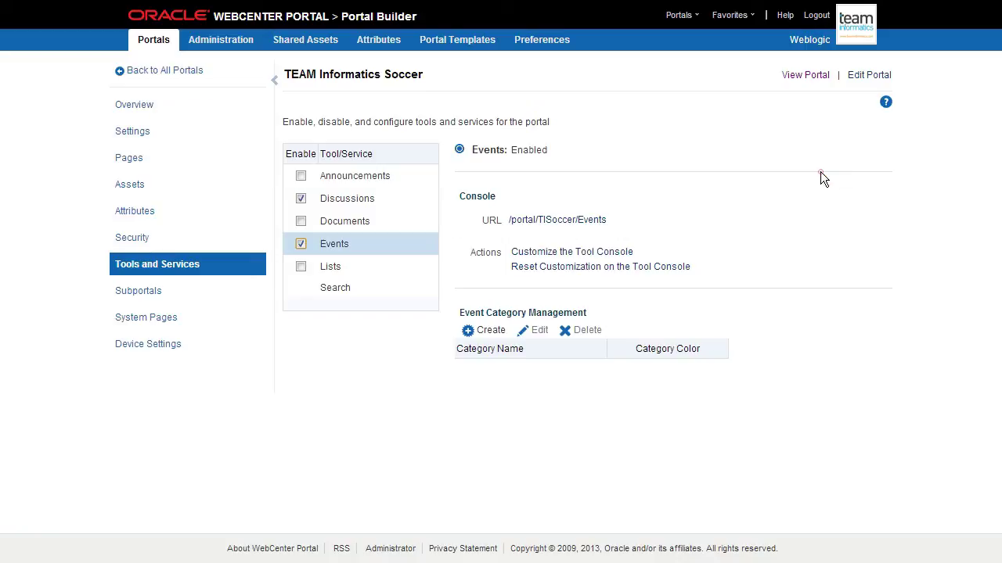
{"action": "left_click", "coordinate": [488, 327]}
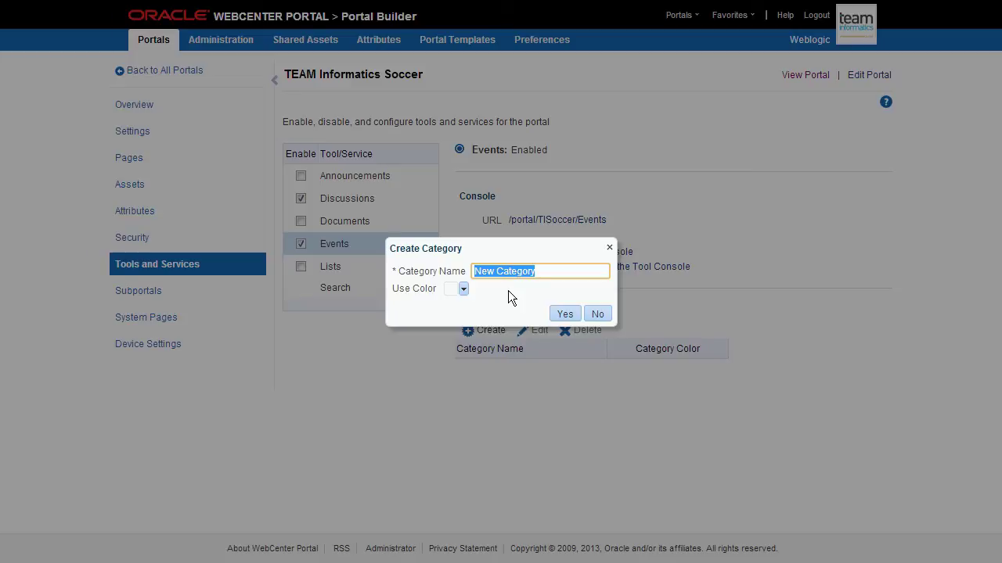
{"action": "type", "text": "Game (Home"}
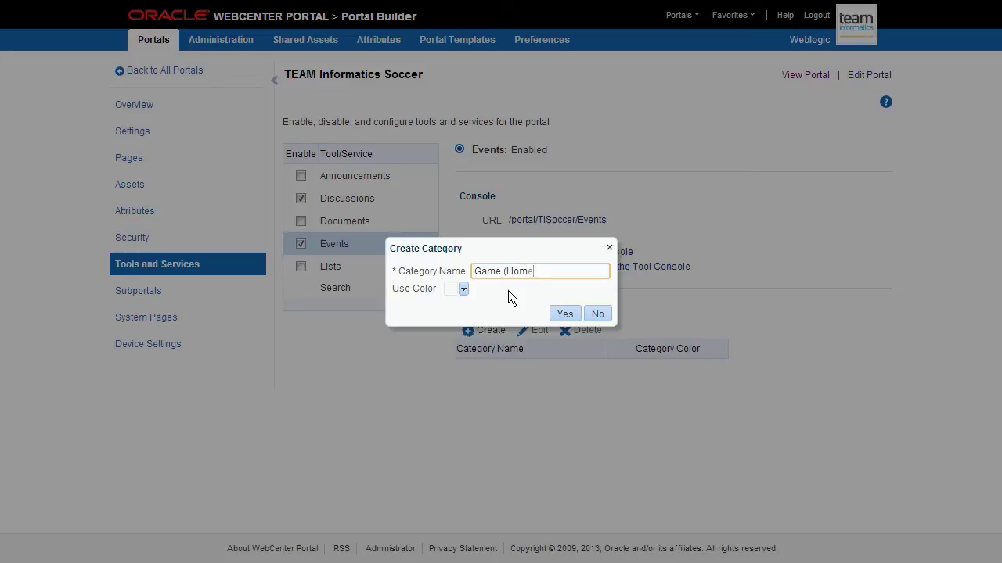
{"action": "type", "text": ")"}
{"action": "left_click", "coordinate": [464, 288]}
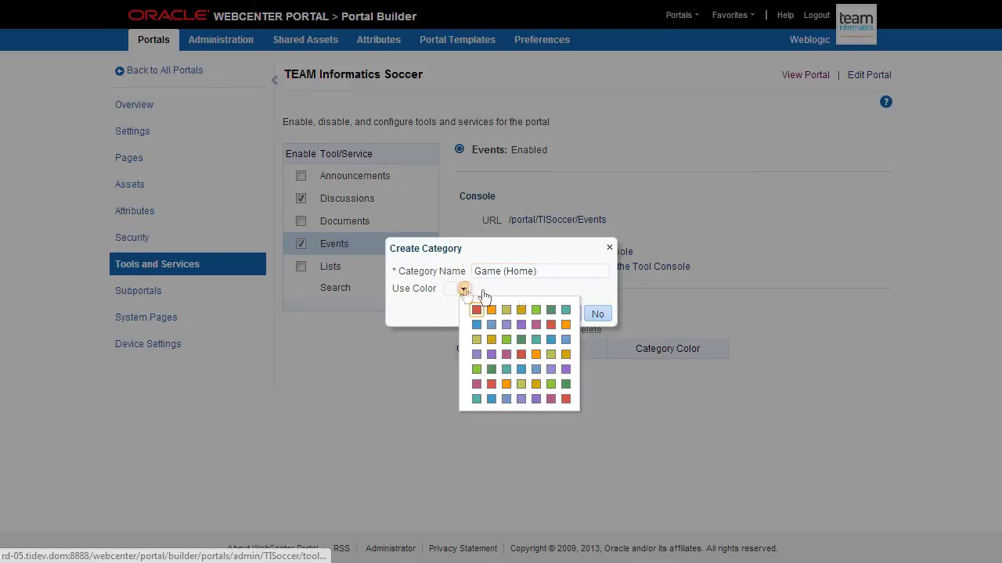
{"action": "left_click", "coordinate": [565, 311]}
{"action": "left_click", "coordinate": [565, 313]}
Step: Add a second event category, Game (Away), coloured red
{"action": "left_click", "coordinate": [491, 332]}
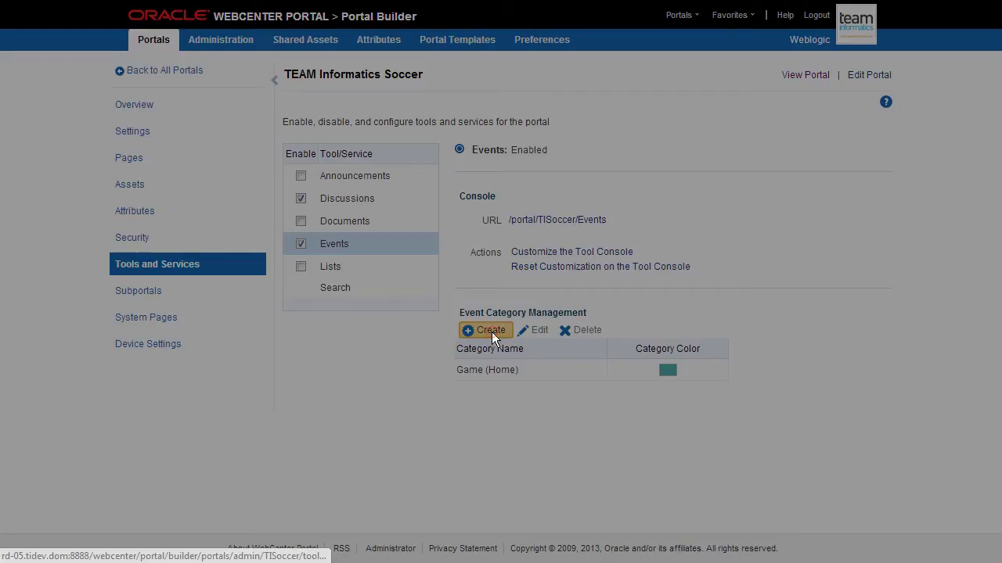
{"action": "type", "text": "Game (Awa"}
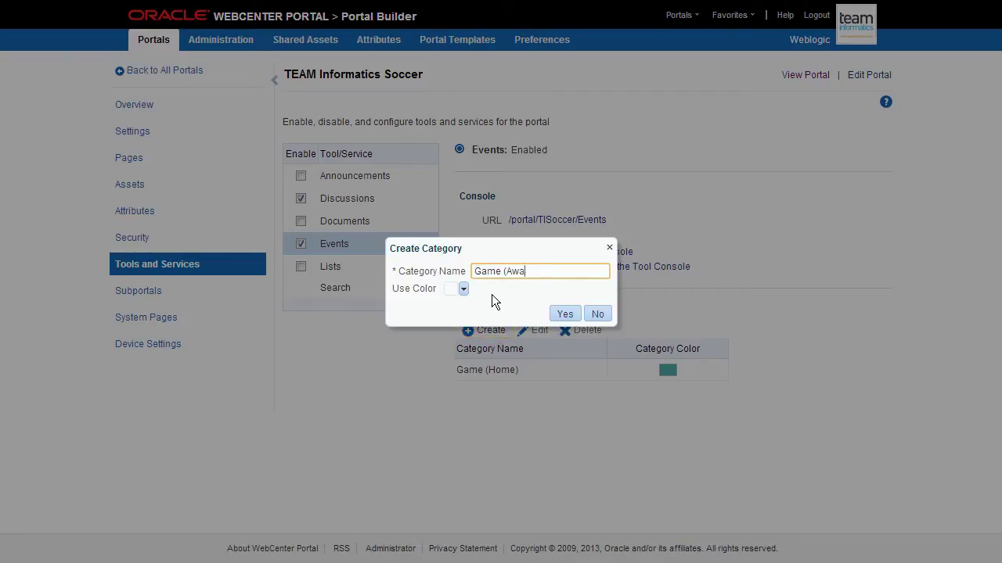
{"action": "type", "text": "y)"}
{"action": "left_click", "coordinate": [463, 289]}
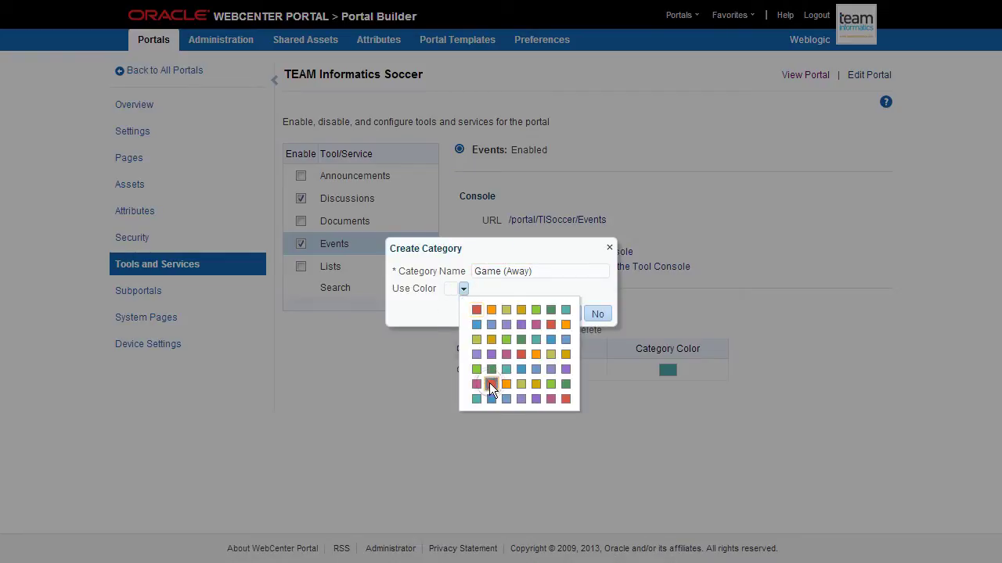
{"action": "left_click", "coordinate": [489, 383]}
{"action": "left_click", "coordinate": [570, 315]}
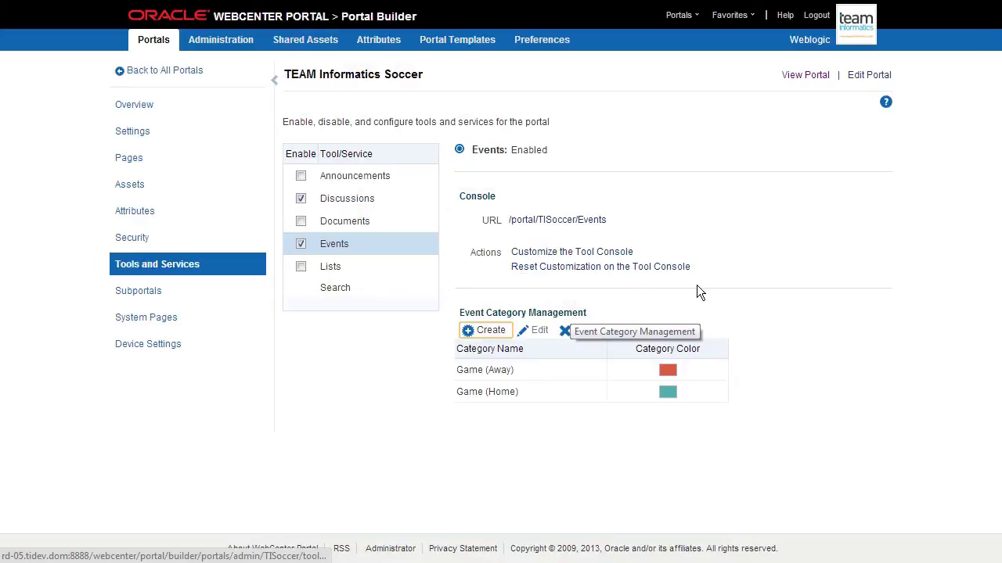
Step: Confirm Schedule appears on the live portal, then open the portal's Device Settings
{"action": "left_click", "coordinate": [797, 77]}
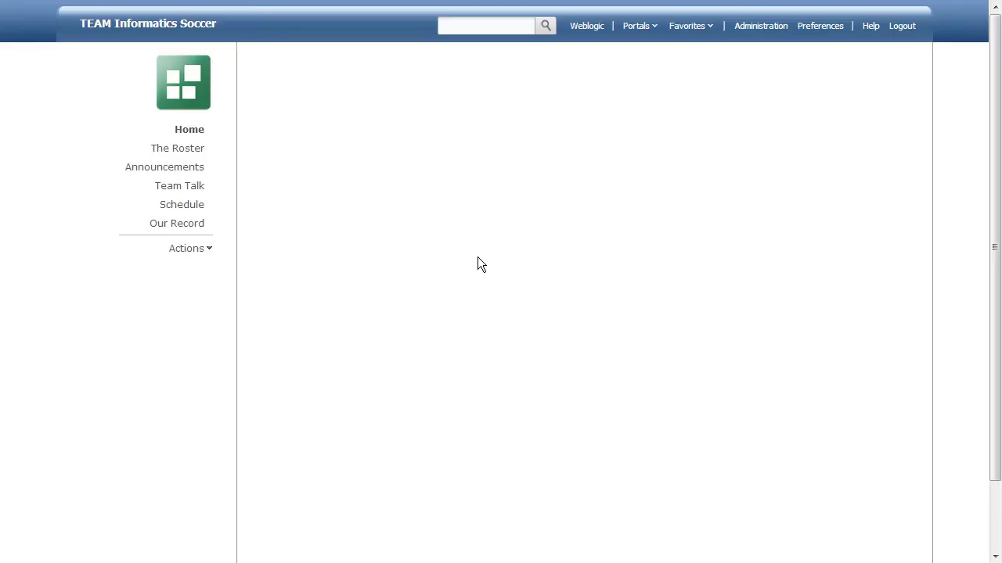
{"action": "left_click", "coordinate": [208, 250]}
{"action": "mouse_move", "coordinate": [235, 290]}
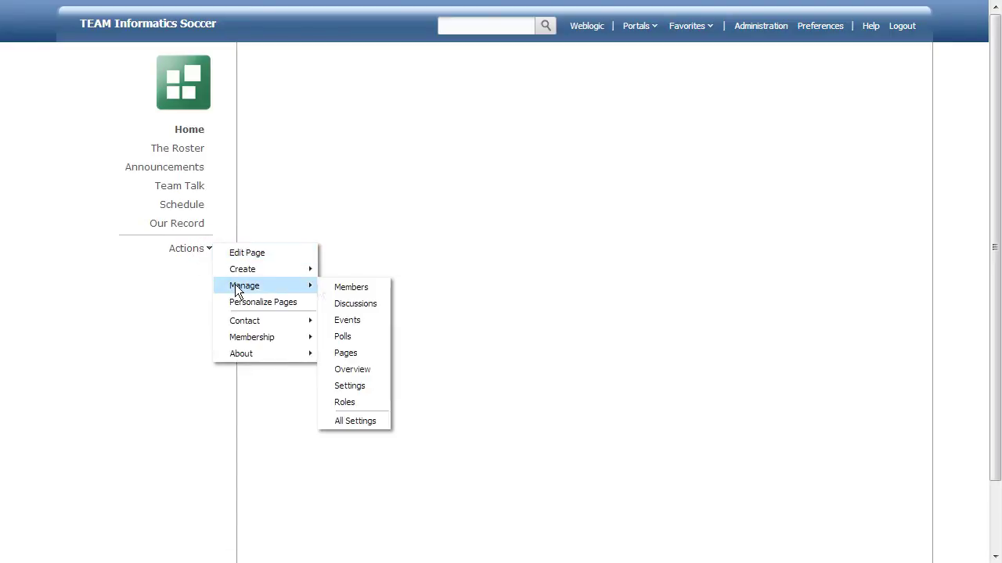
{"action": "left_click", "coordinate": [355, 421]}
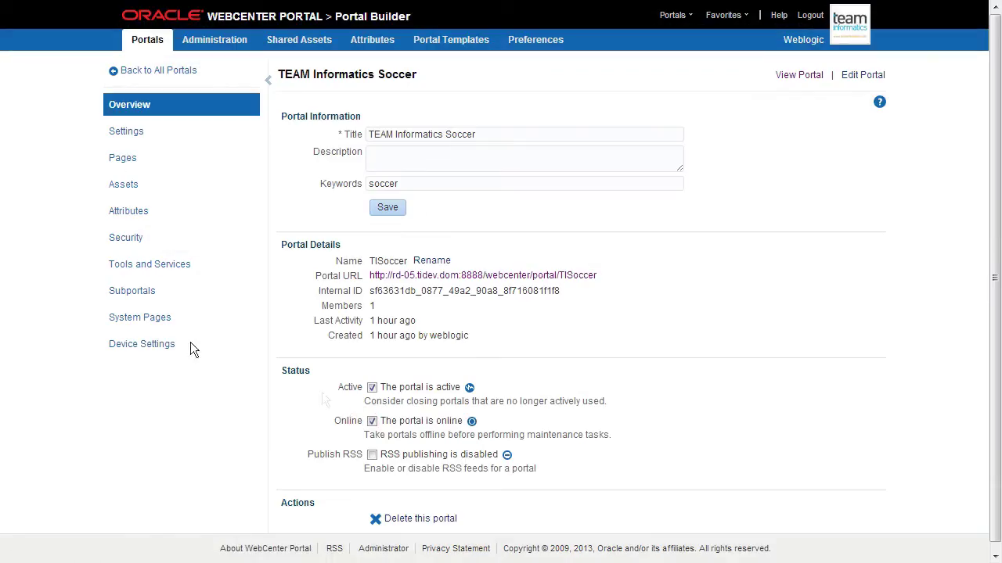
{"action": "left_click", "coordinate": [135, 344]}
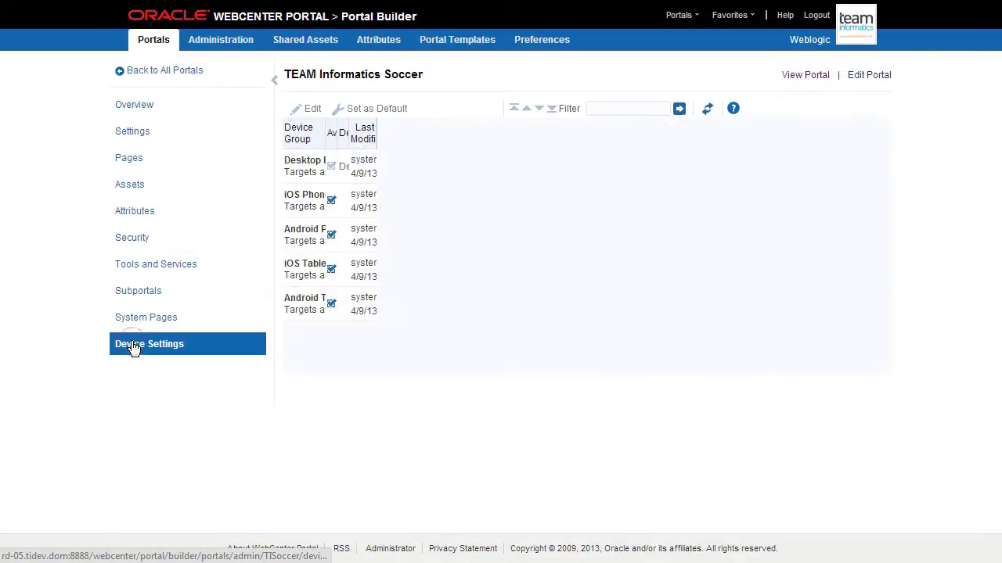
Step: Set the iOS Phones device group to the Skyros Side Navigation (Tablet) template and save
{"action": "left_click", "coordinate": [413, 187]}
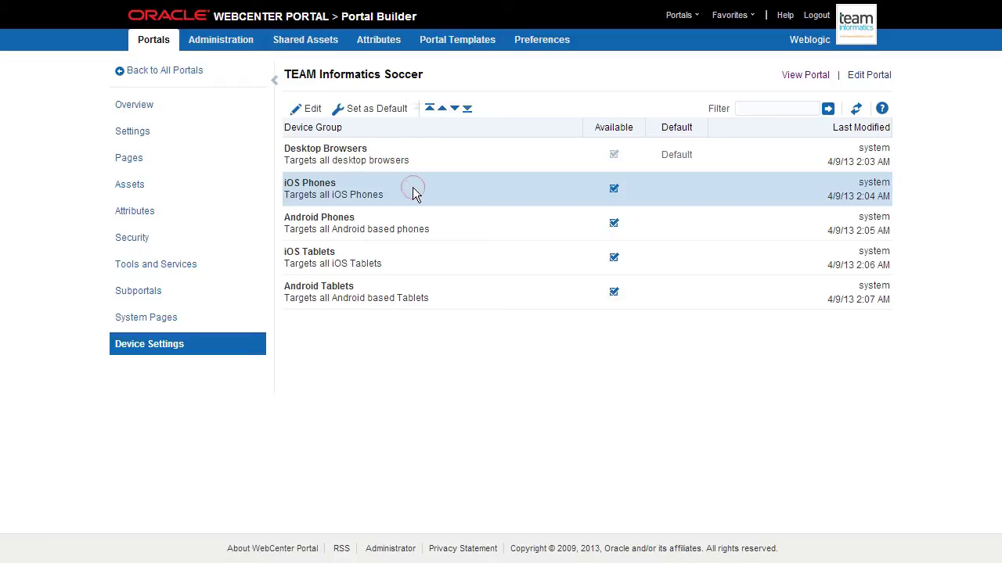
{"action": "left_click", "coordinate": [312, 108]}
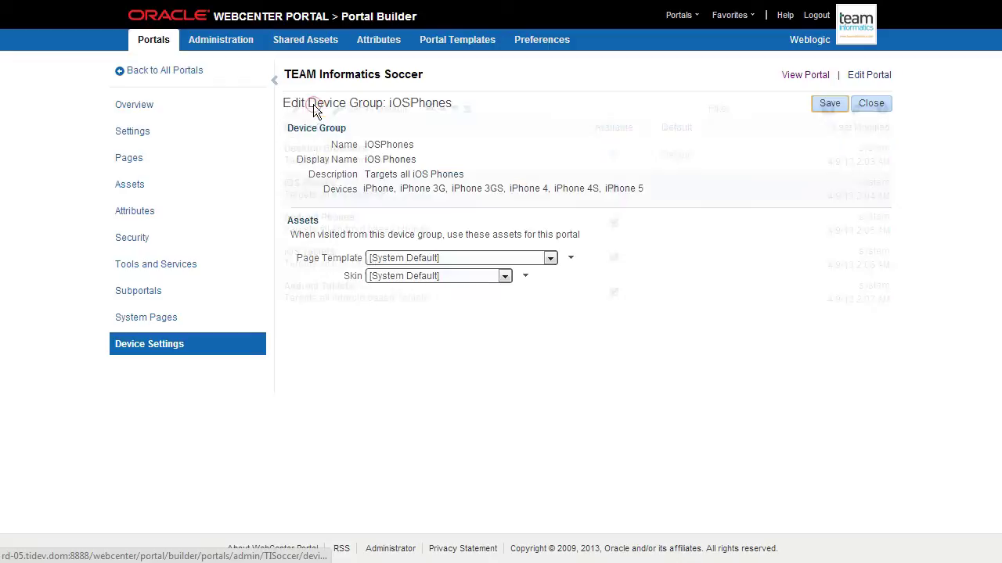
{"action": "left_click", "coordinate": [406, 256]}
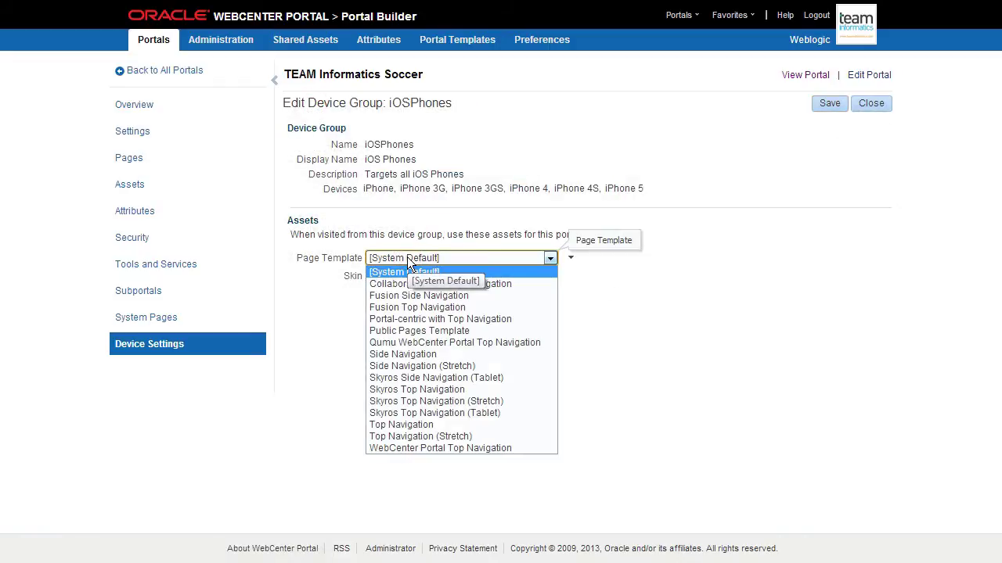
{"action": "left_click", "coordinate": [408, 378]}
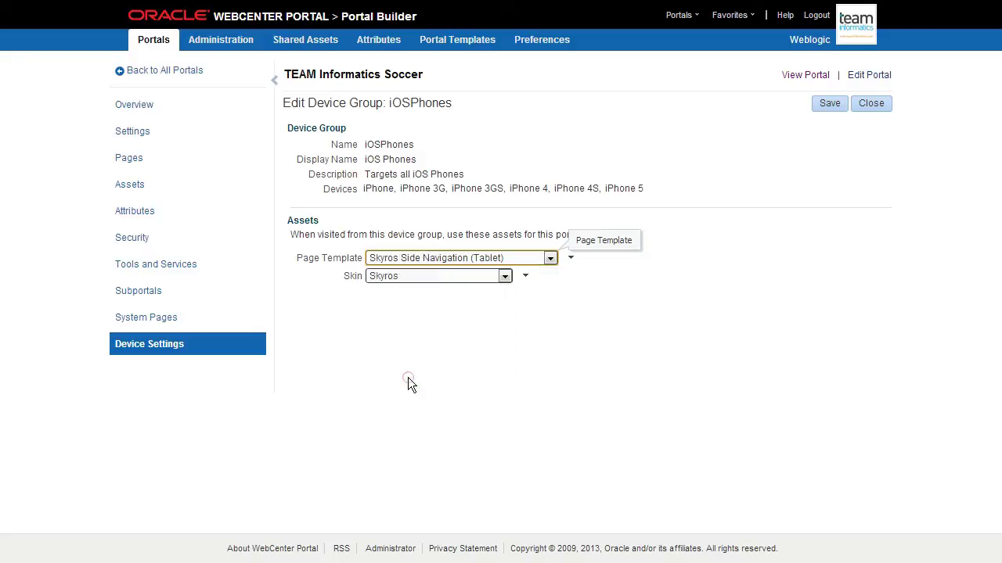
{"action": "left_click", "coordinate": [827, 105]}
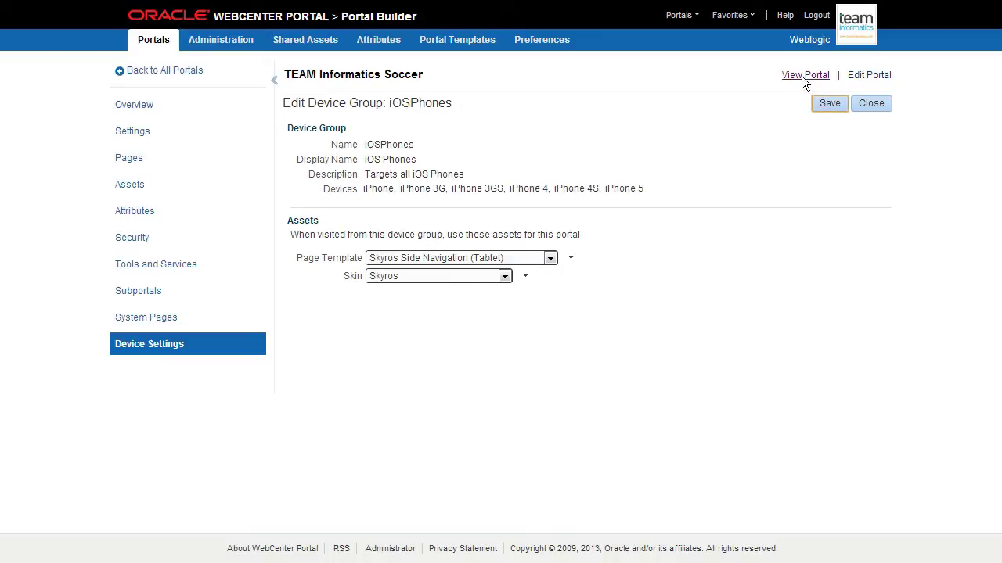
{"action": "left_click", "coordinate": [801, 76]}
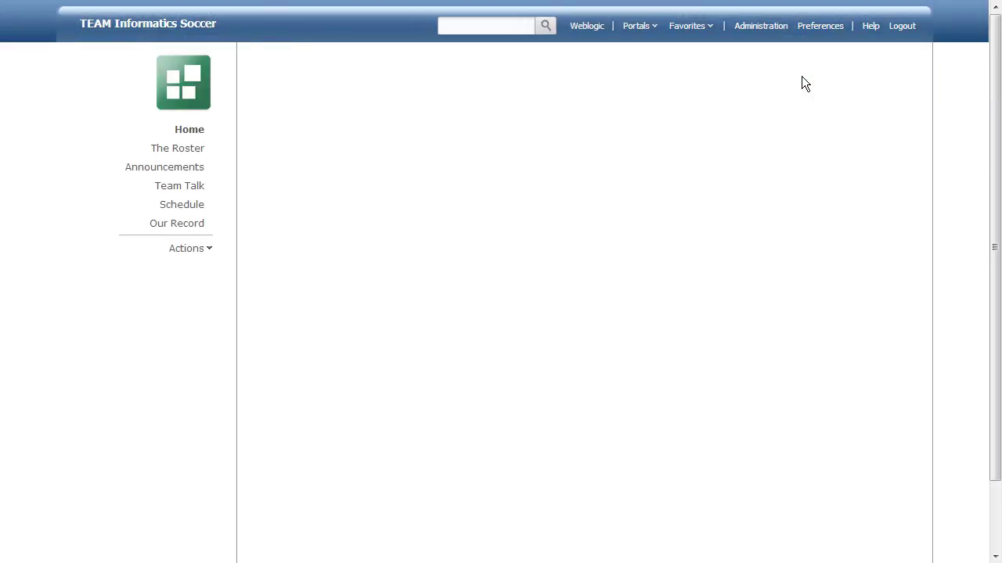
Step: Preview the portal as an iPhone 5, toggle its menu, then open Administer Portal
{"action": "key", "text": "ctrl+shift+e"}
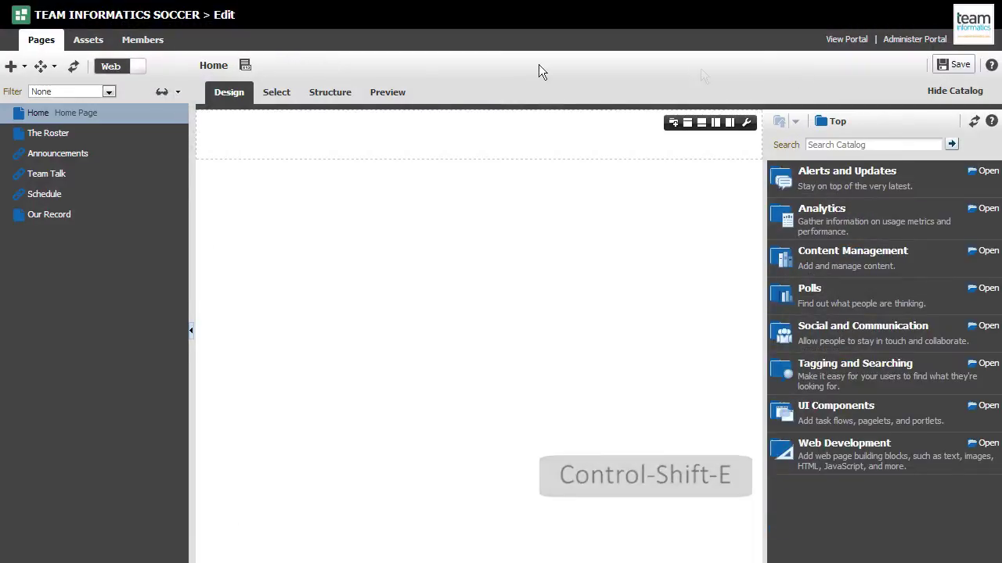
{"action": "left_click", "coordinate": [164, 91]}
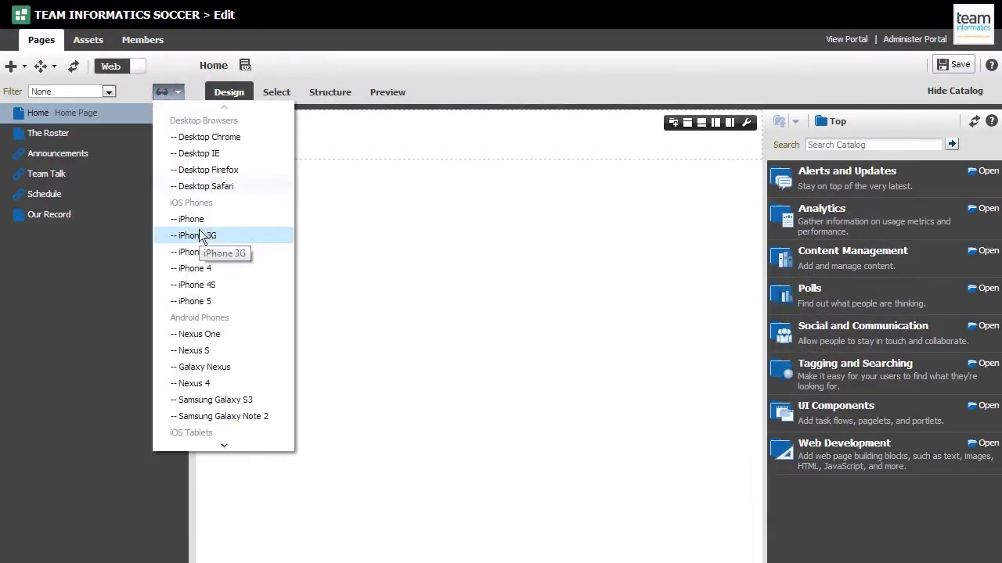
{"action": "left_click", "coordinate": [200, 302]}
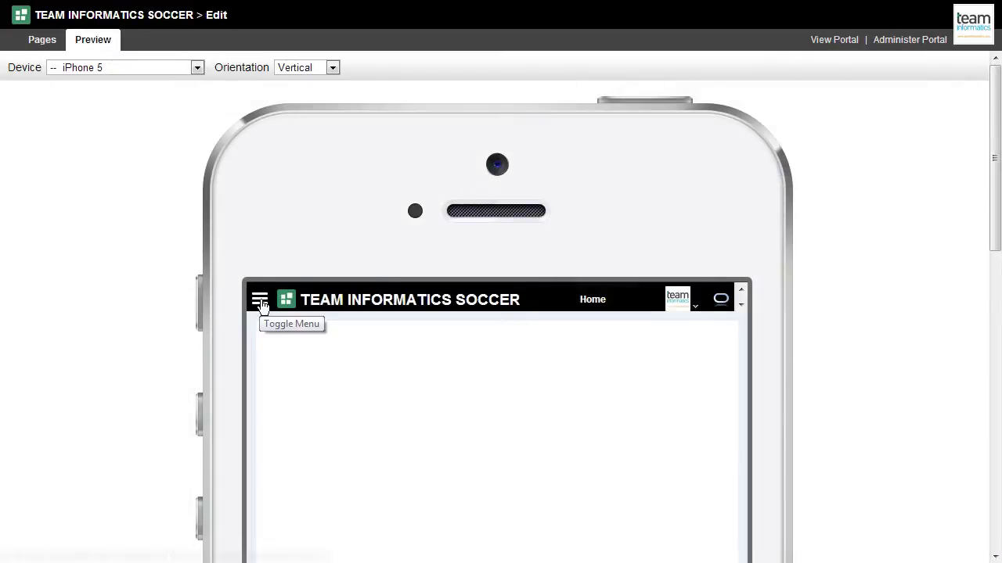
{"action": "left_click", "coordinate": [260, 301]}
{"action": "left_click", "coordinate": [259, 301]}
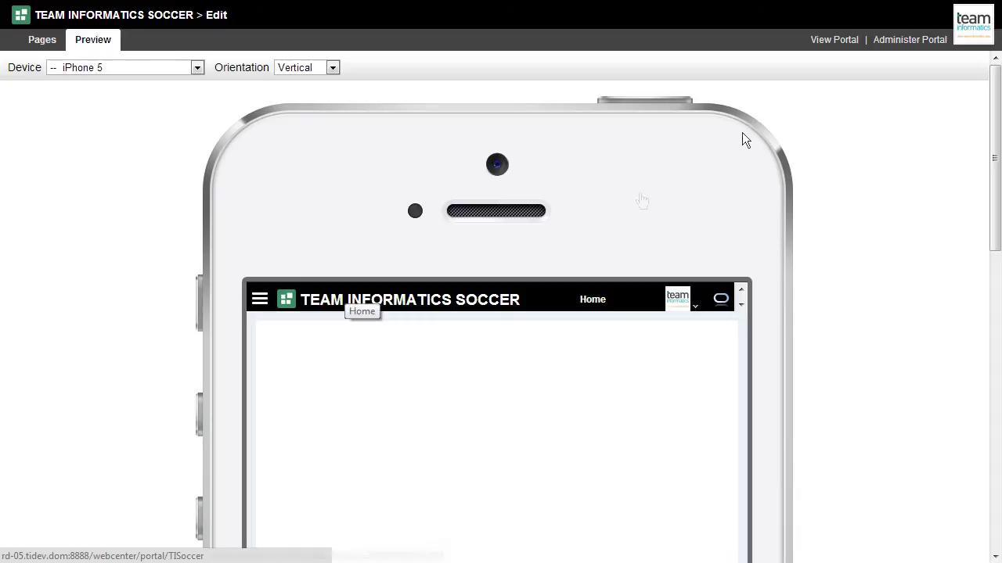
{"action": "left_click", "coordinate": [900, 44]}
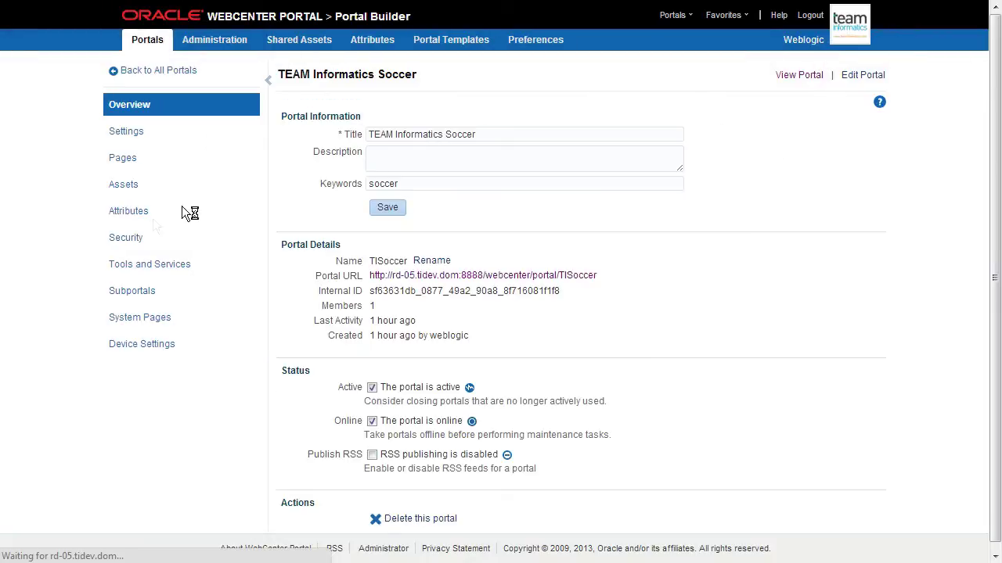
Step: Under Security > Members, add the searched-for user to the soccer portal with the Moderator role
{"action": "left_click", "coordinate": [125, 235]}
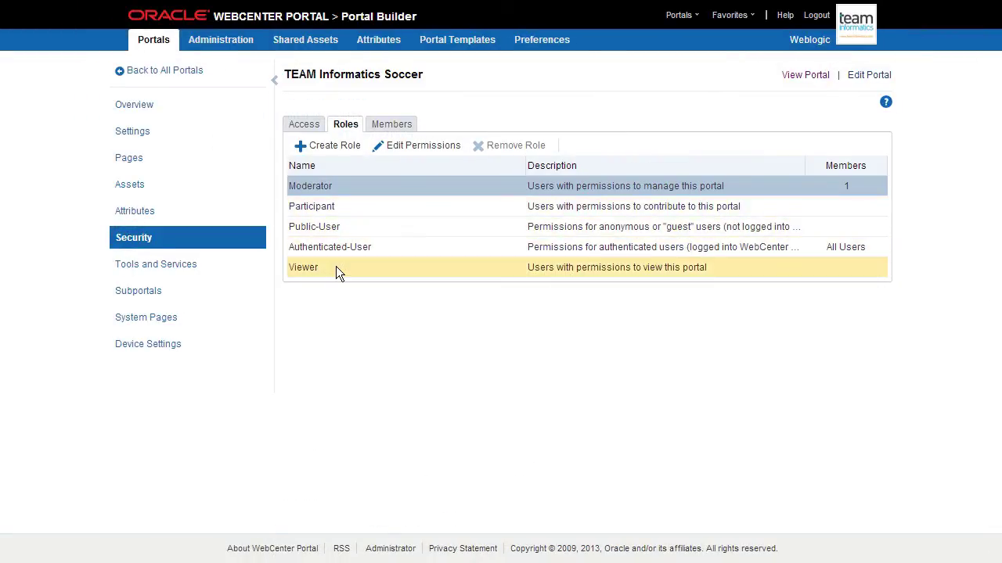
{"action": "left_click", "coordinate": [392, 125]}
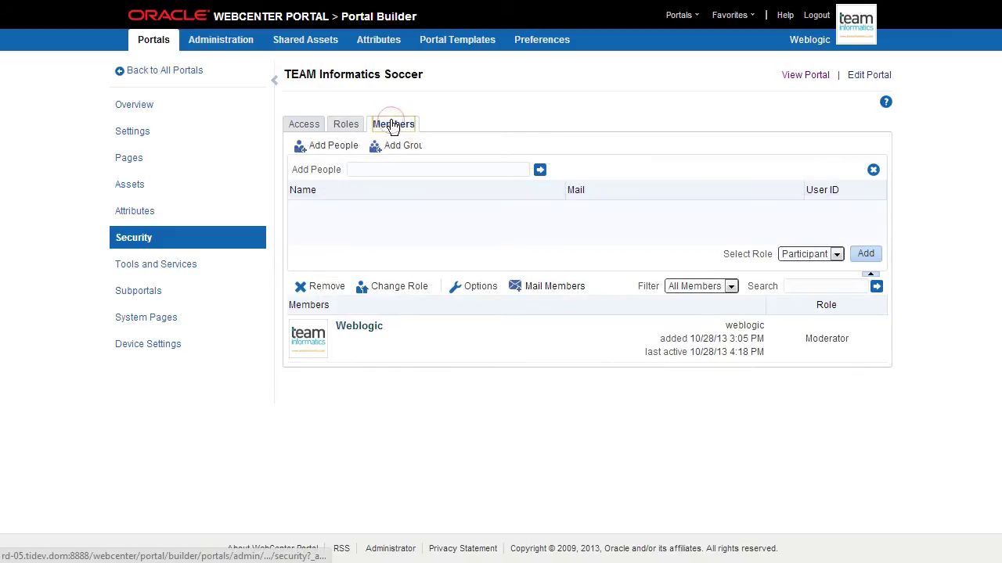
{"action": "left_click", "coordinate": [360, 169]}
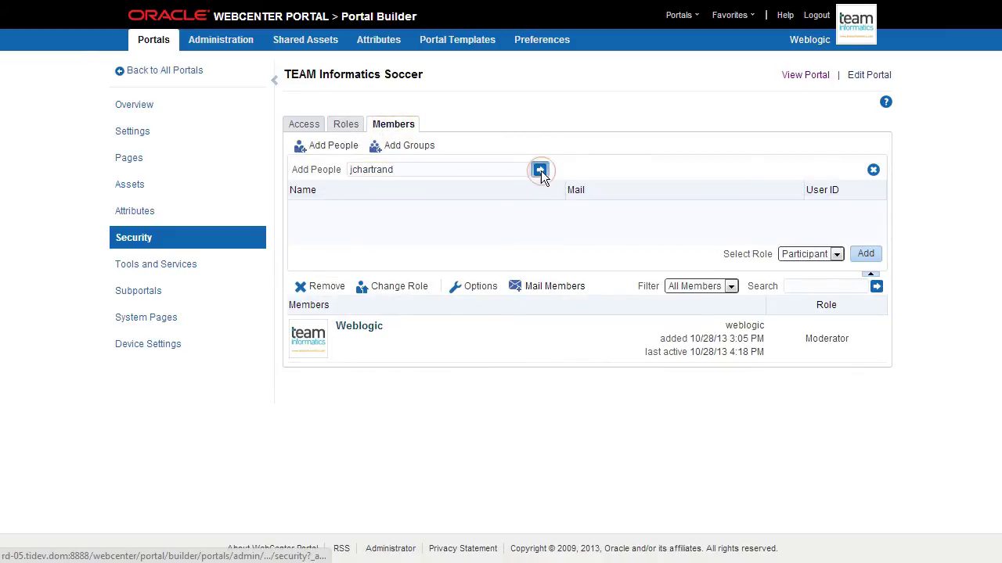
{"action": "left_click", "coordinate": [540, 169]}
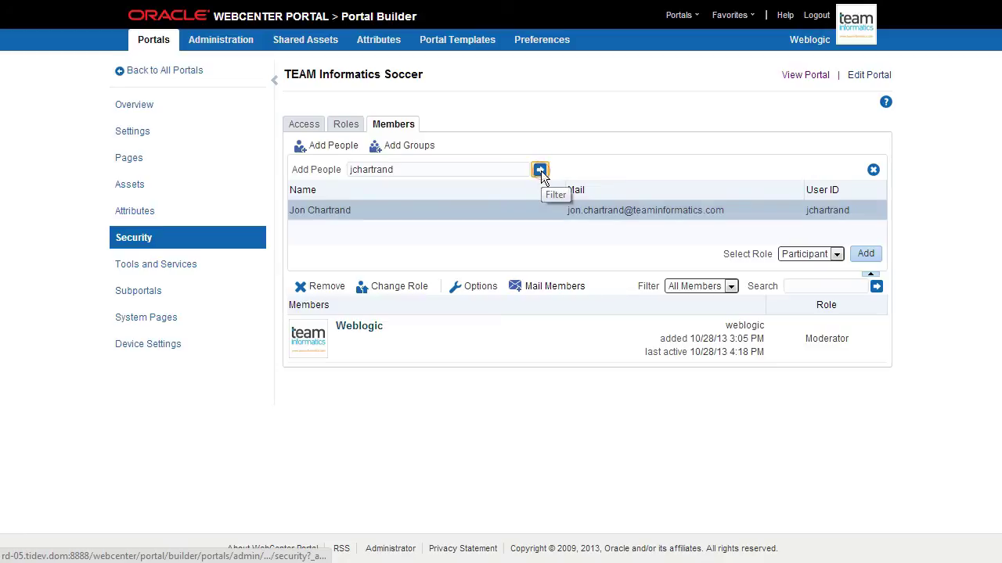
{"action": "left_click", "coordinate": [466, 211]}
{"action": "left_click", "coordinate": [790, 253]}
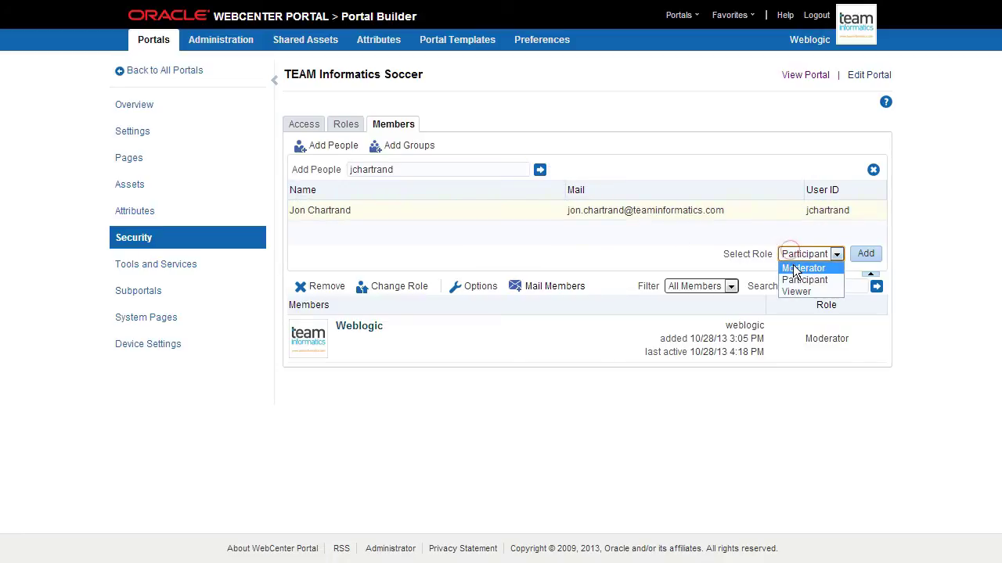
{"action": "left_click", "coordinate": [786, 264]}
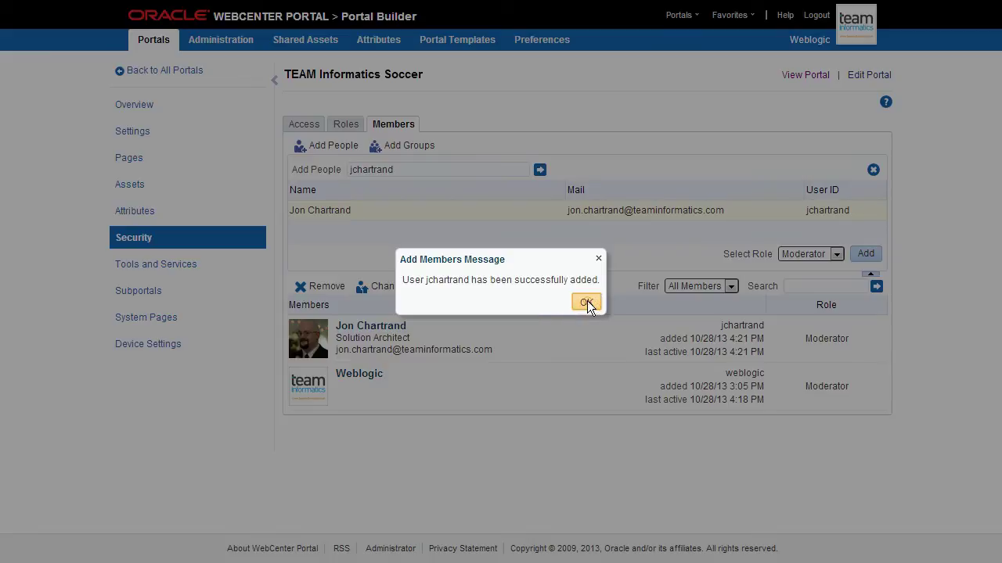
{"action": "left_click", "coordinate": [587, 302]}
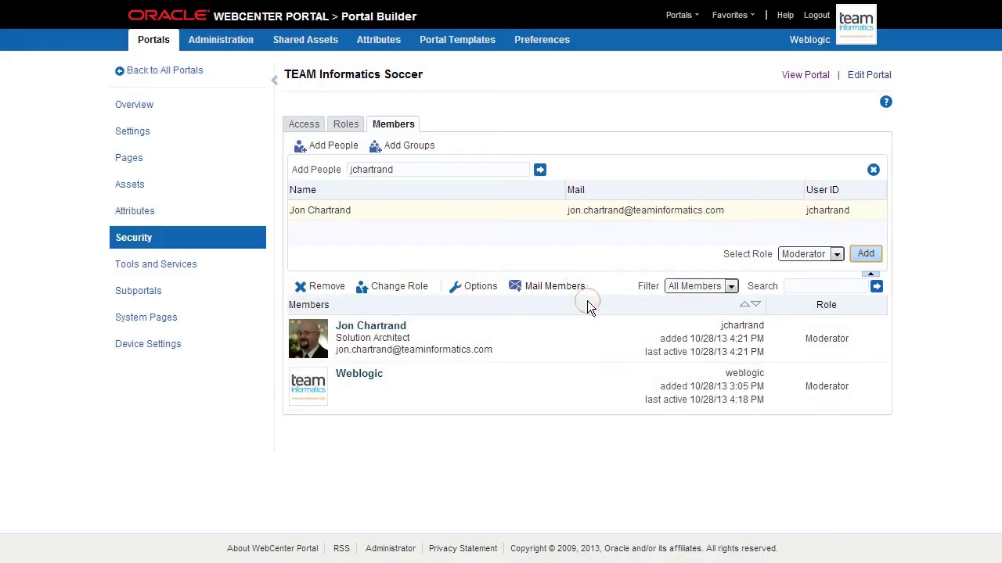
Step: Edit the Authenticated-User role's permissions to allow View Pages and View Announcements
{"action": "left_click", "coordinate": [345, 125]}
{"action": "left_click", "coordinate": [383, 246]}
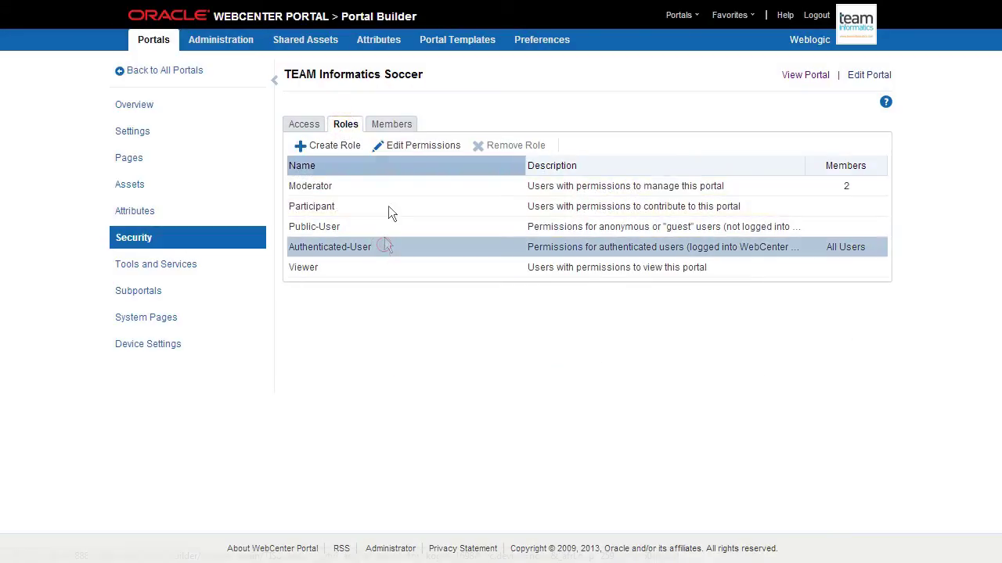
{"action": "left_click", "coordinate": [398, 148]}
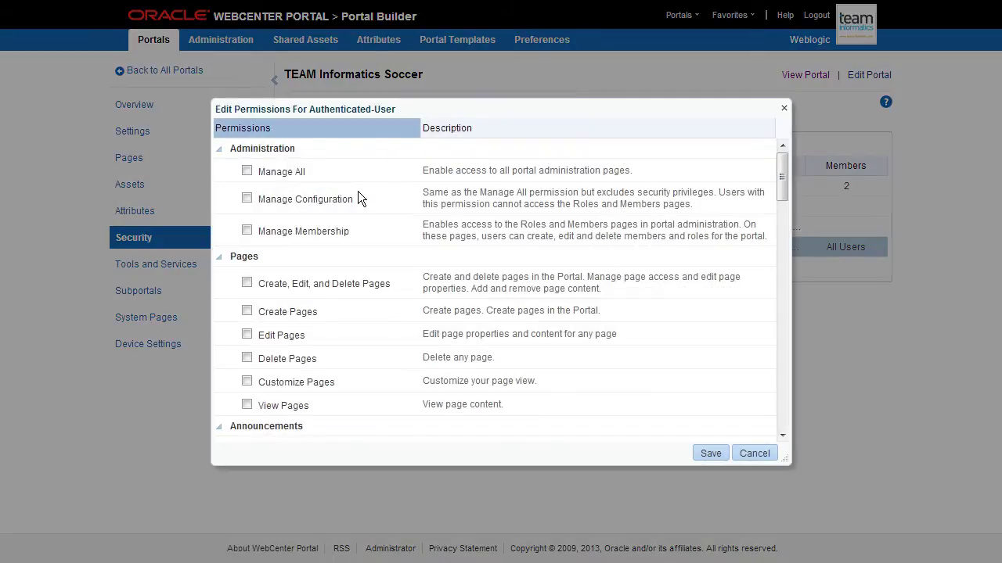
{"action": "scroll", "coordinate": [356, 199], "scroll_direction": "down", "scroll_amount": 1}
{"action": "left_click", "coordinate": [247, 358]}
{"action": "scroll", "coordinate": [412, 325], "scroll_direction": "down", "scroll_amount": 1}
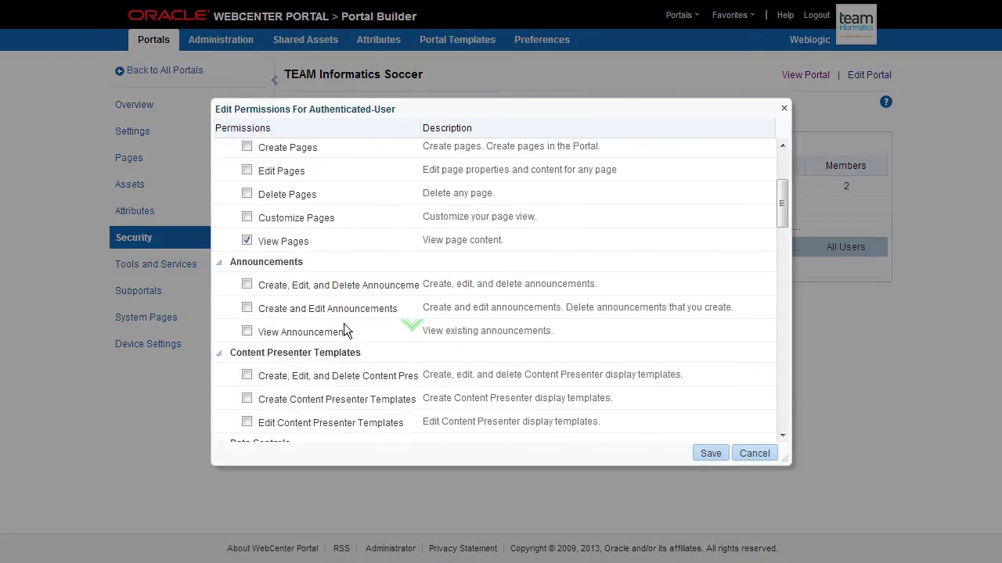
{"action": "left_click", "coordinate": [248, 332]}
{"action": "scroll", "coordinate": [387, 328], "scroll_direction": "down", "scroll_amount": 1}
Step: Also allow View Discussions, View Events and View Notes, then save the permissions
{"action": "scroll", "coordinate": [388, 332], "scroll_direction": "down", "scroll_amount": 2}
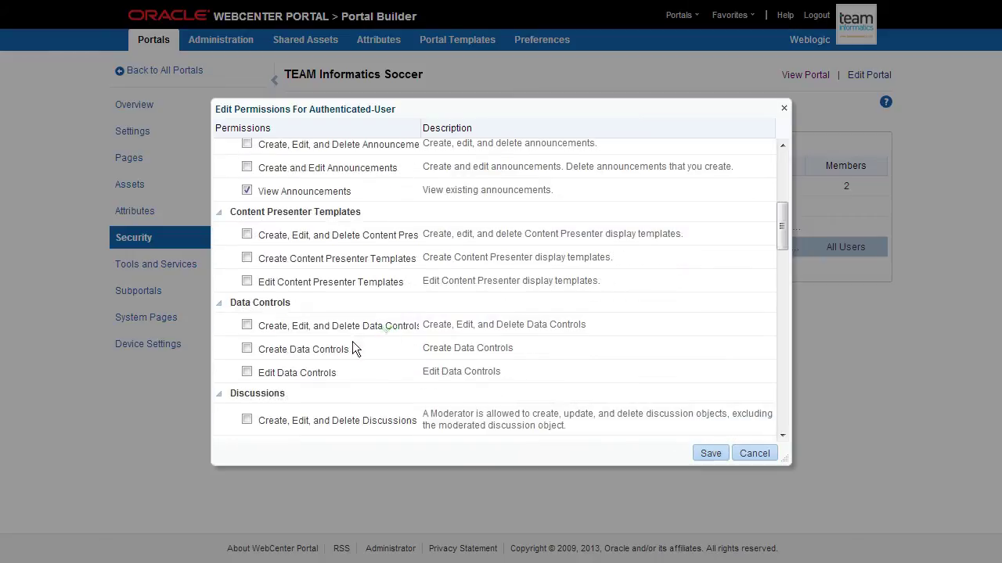
{"action": "left_click", "coordinate": [246, 378]}
{"action": "scroll", "coordinate": [349, 358], "scroll_direction": "down", "scroll_amount": 2}
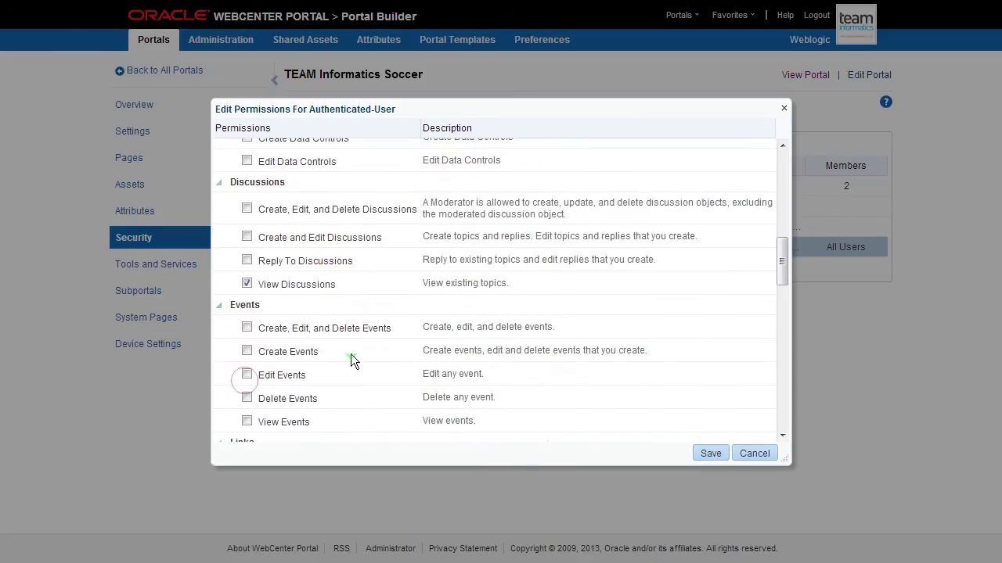
{"action": "left_click", "coordinate": [246, 376]}
{"action": "scroll", "coordinate": [367, 362], "scroll_direction": "down", "scroll_amount": 1}
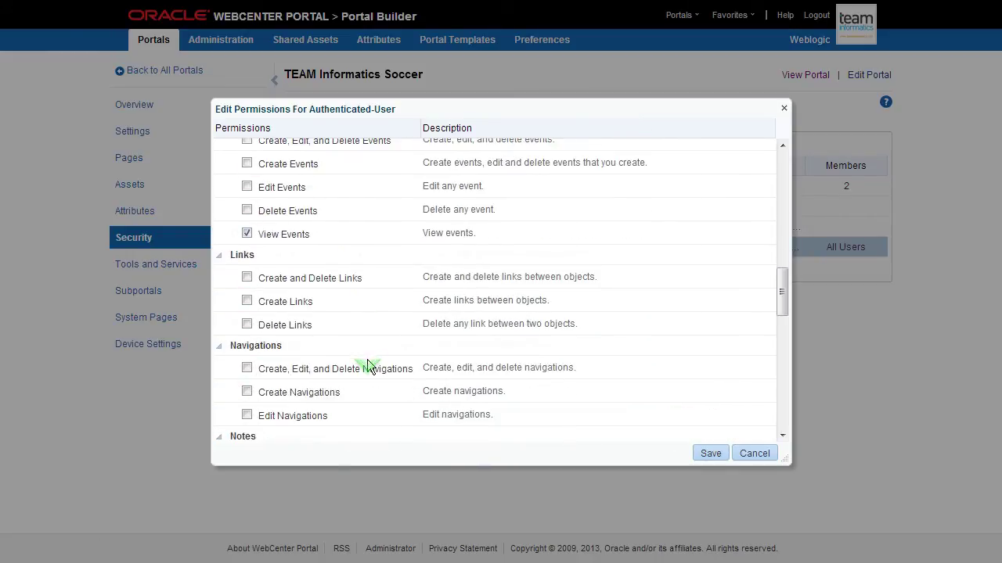
{"action": "scroll", "coordinate": [368, 362], "scroll_direction": "down", "scroll_amount": 3}
{"action": "left_click", "coordinate": [246, 342]}
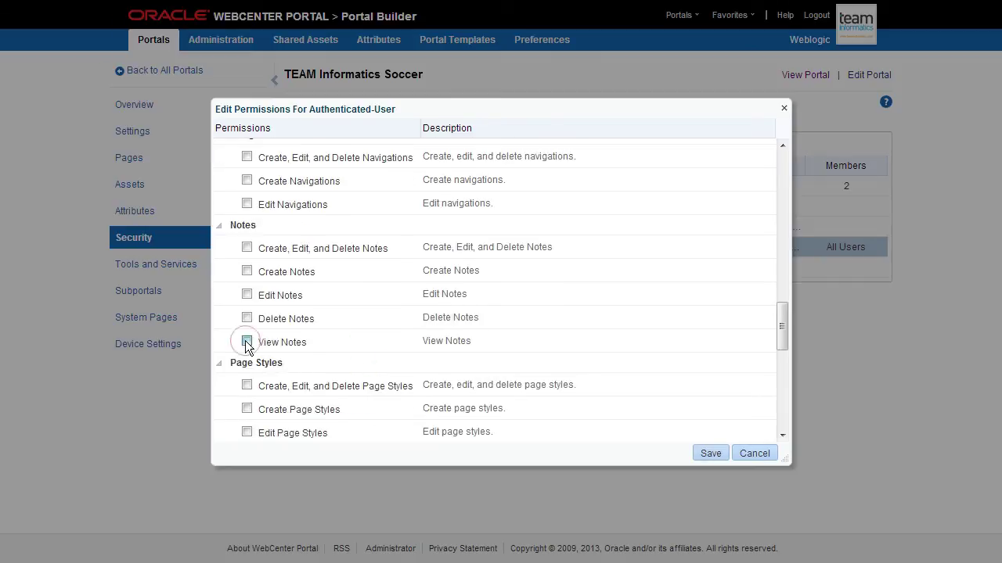
{"action": "scroll", "coordinate": [350, 354], "scroll_direction": "down", "scroll_amount": 3}
{"action": "scroll", "coordinate": [350, 348], "scroll_direction": "down", "scroll_amount": 3}
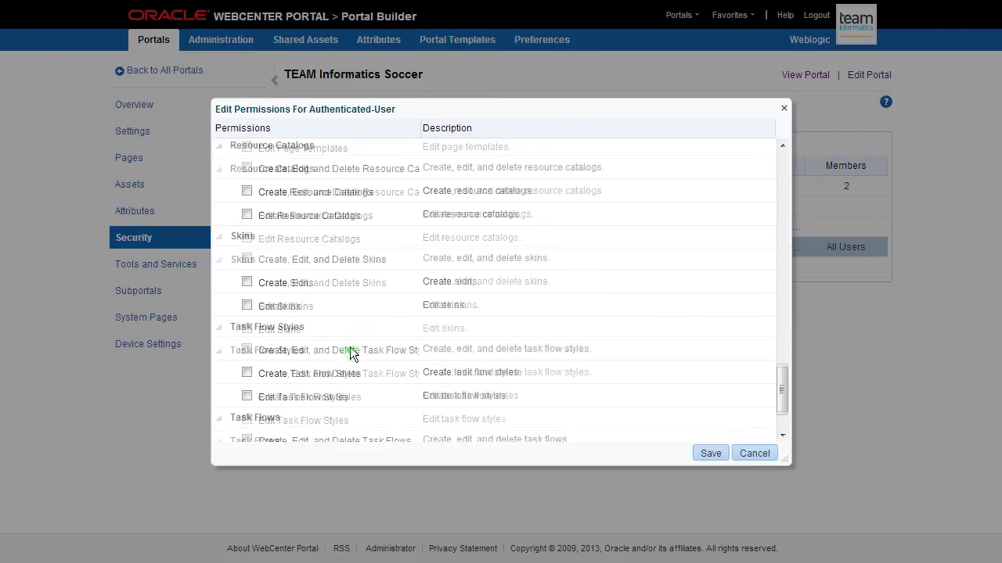
{"action": "left_click", "coordinate": [709, 453]}
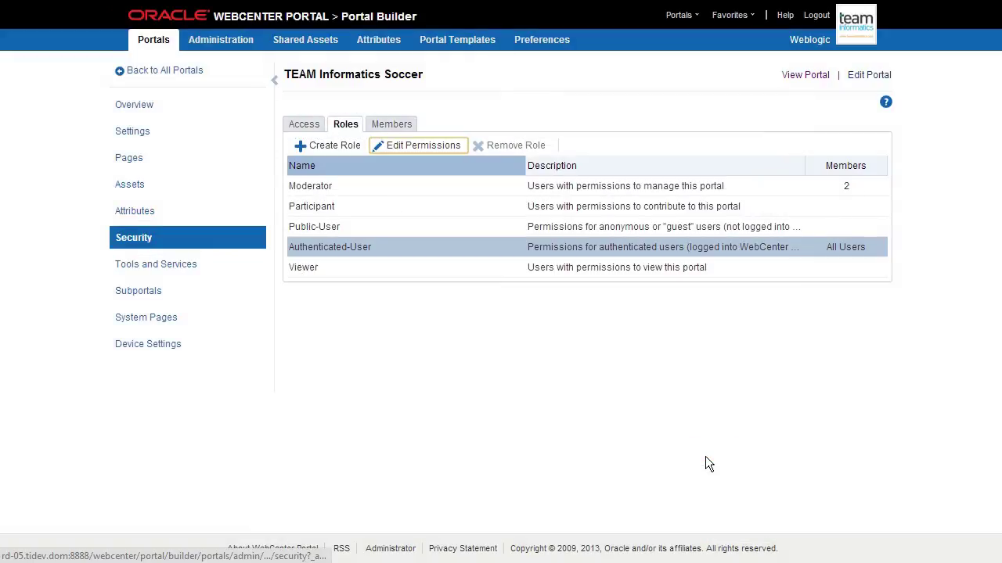
Step: Log out of the administrator account and sign in as the new moderator
{"action": "left_click", "coordinate": [816, 15]}
{"action": "left_click", "coordinate": [638, 233]}
{"action": "key", "text": "Tab"}
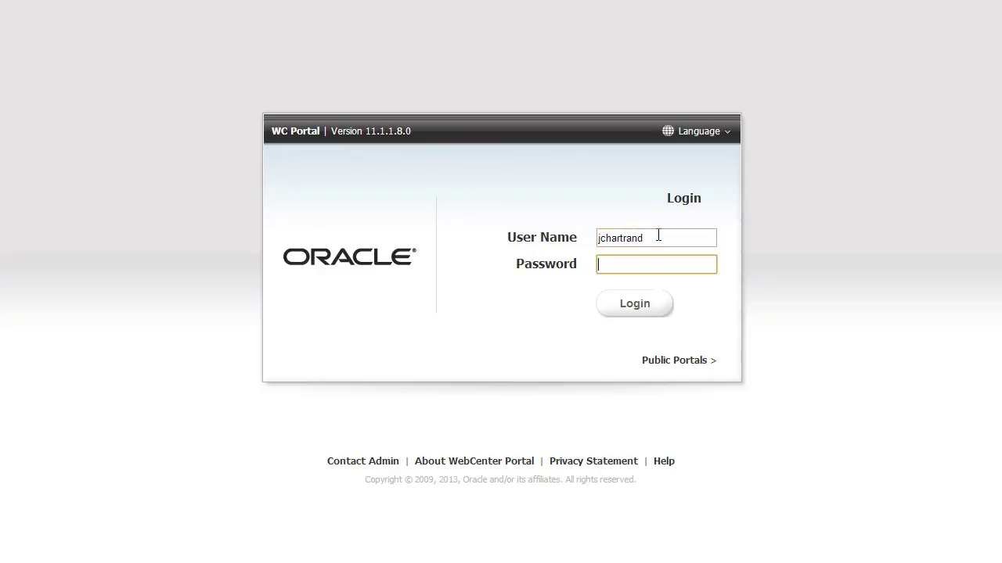
{"action": "key", "text": "Return"}
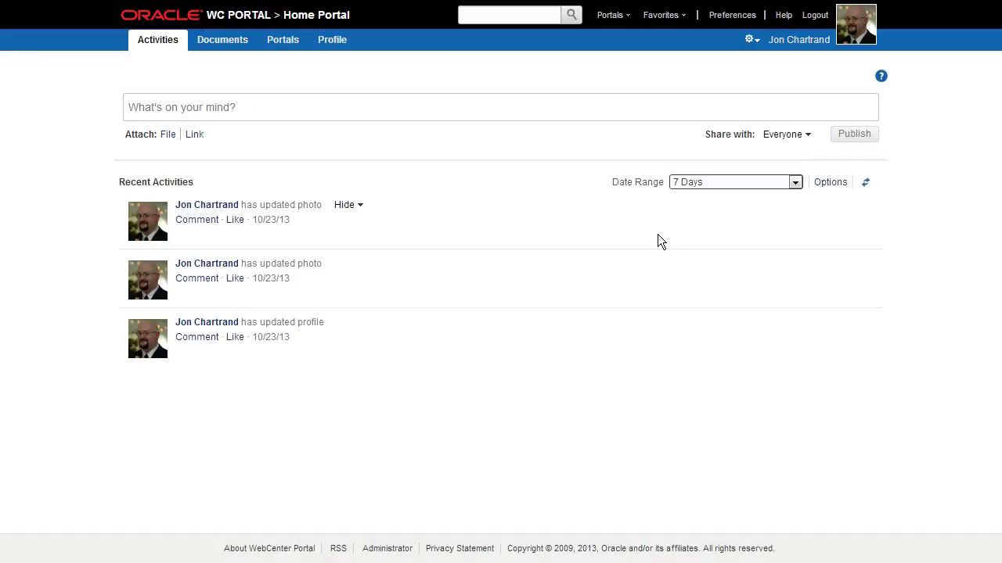
Step: Open the TEAM Informatics Soccer portal from Portals and switch it into page editing with Ctrl+Shift+F
{"action": "left_click", "coordinate": [622, 16]}
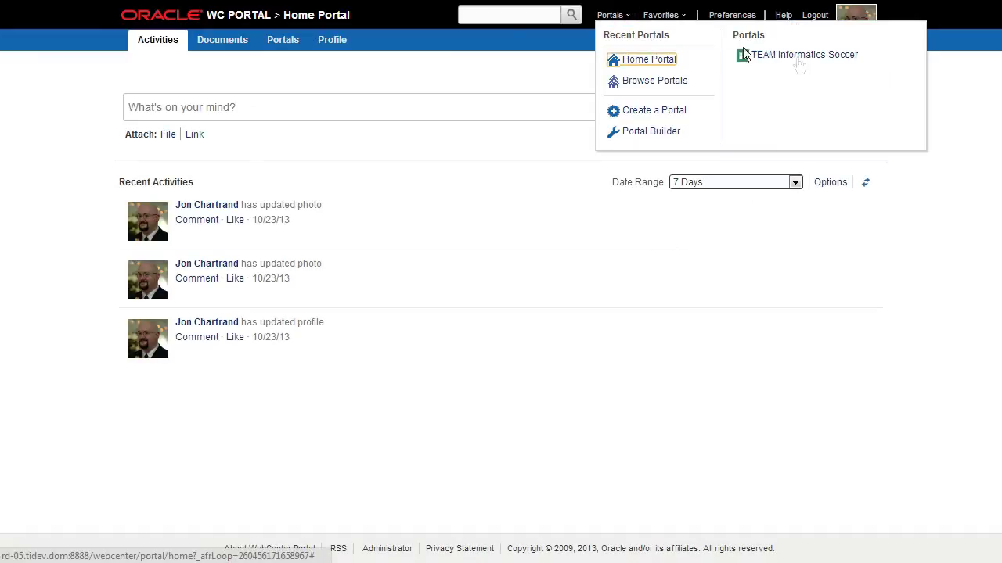
{"action": "left_click", "coordinate": [808, 59]}
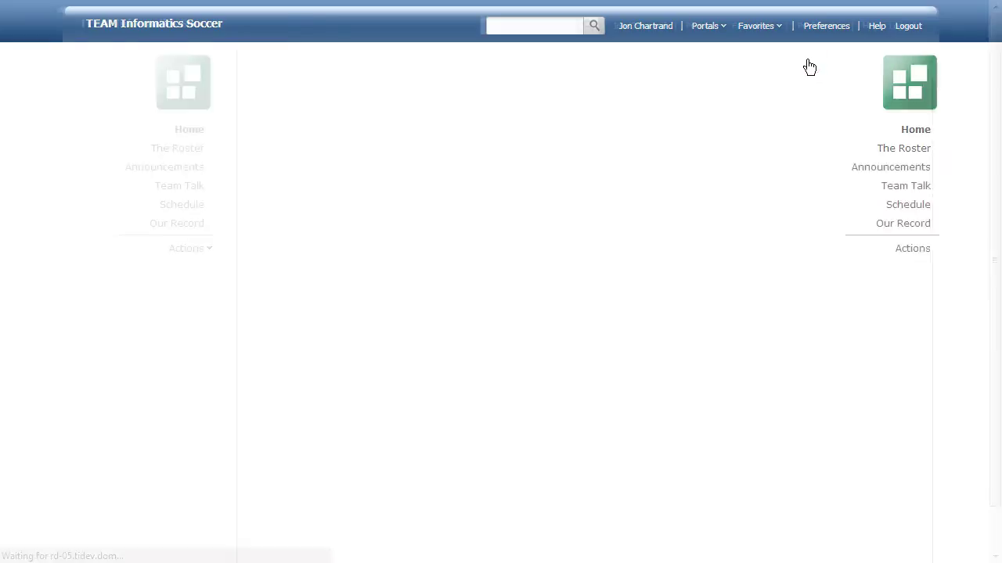
{"action": "left_click", "coordinate": [211, 254]}
{"action": "left_click", "coordinate": [342, 179]}
{"action": "key", "text": "ctrl+shift+f"}
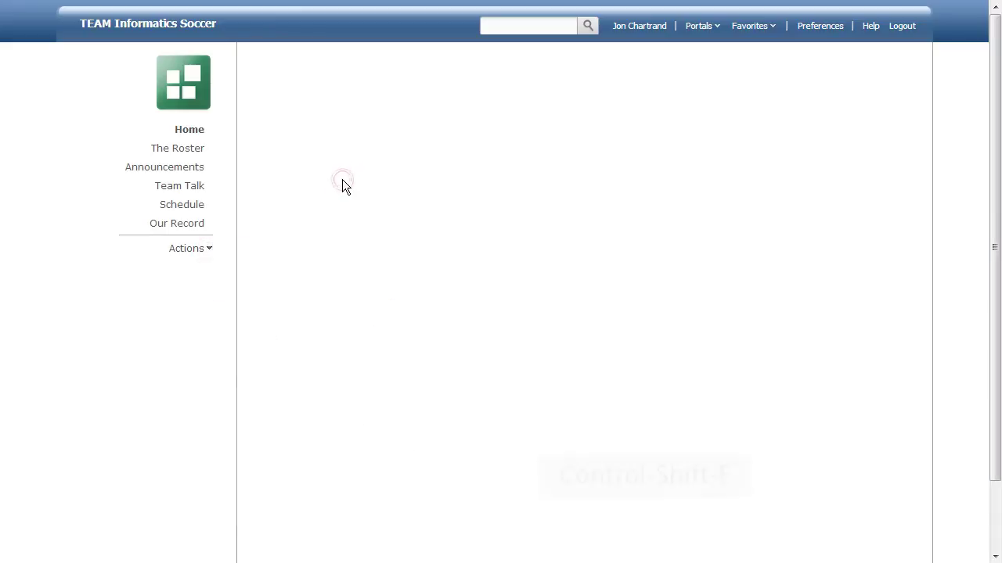